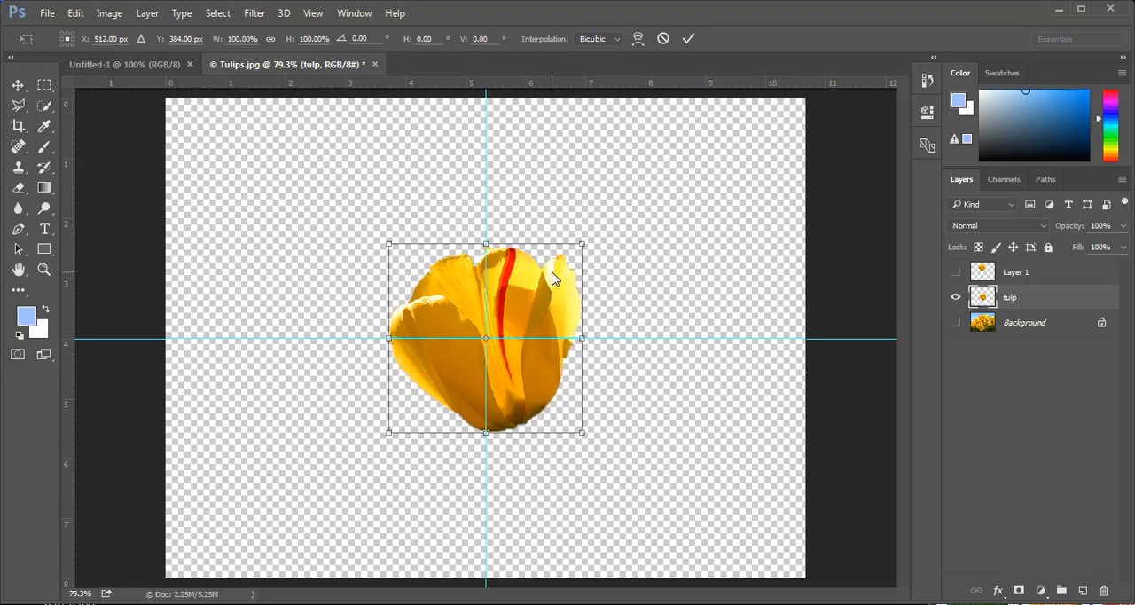
Rotate the tulip about 23° clockwise and move it straight up so its base rests on the guide intersection
mouse_move(535, 306)
left_mouse_down()
mouse_move(587, 222)
mouse_move(517, 309)
mouse_move(525, 325)
mouse_move(539, 299)
left_mouse_up()
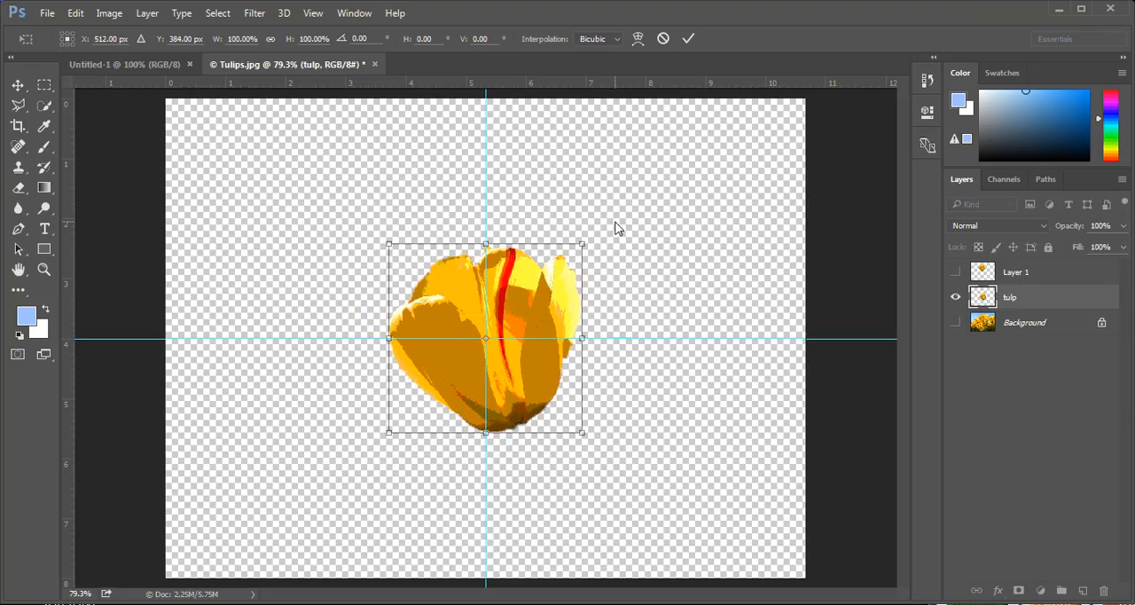
left_click_drag(618, 228, 660, 286)
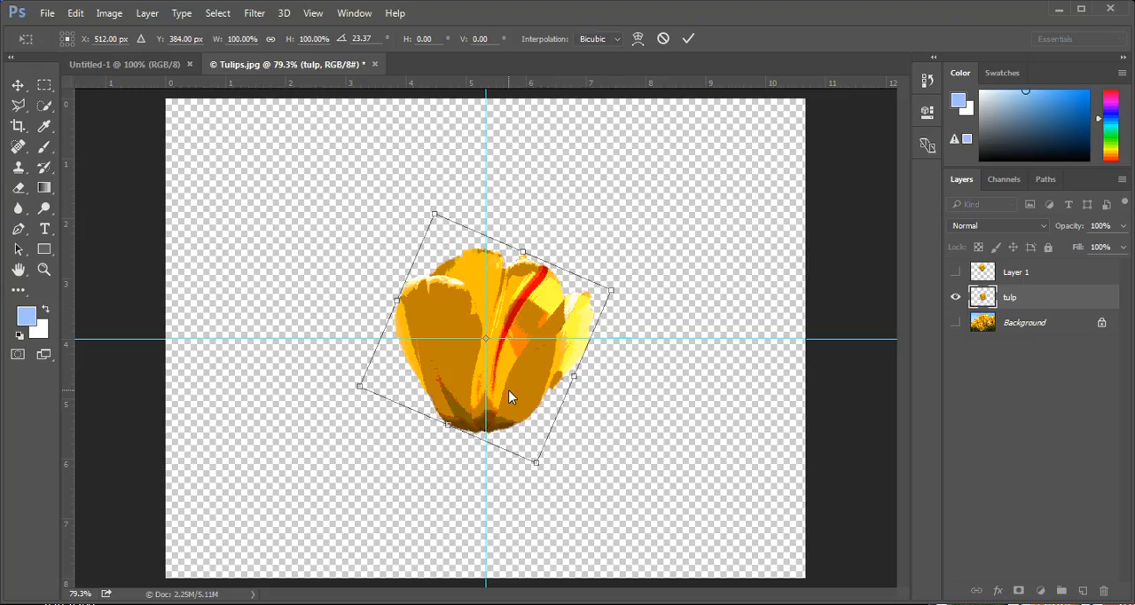
left_click_drag(509, 393, 519, 294)
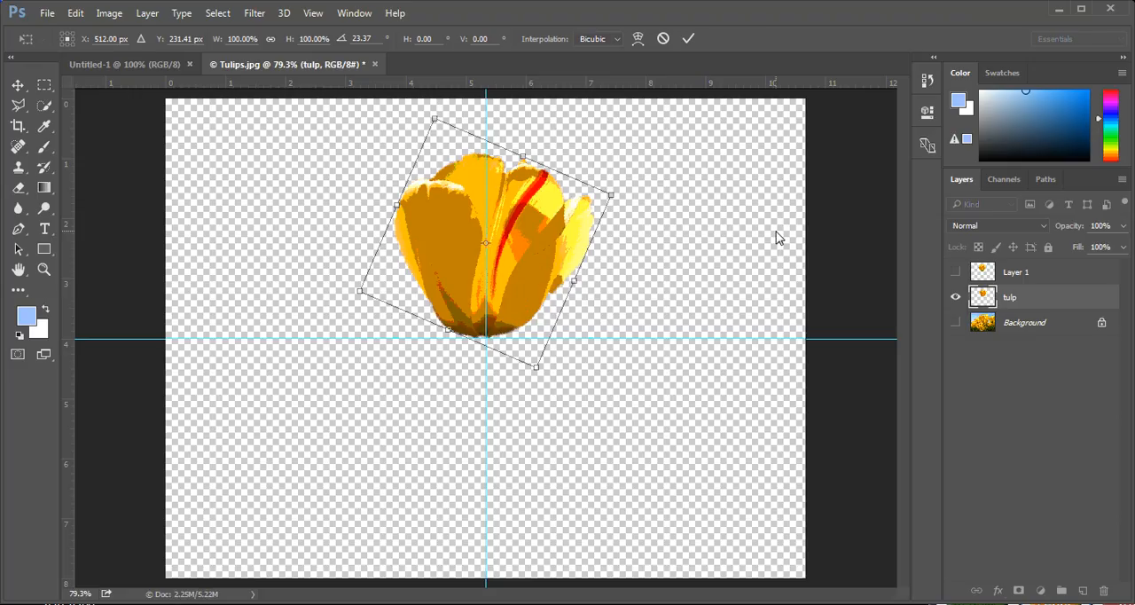
key("Return")
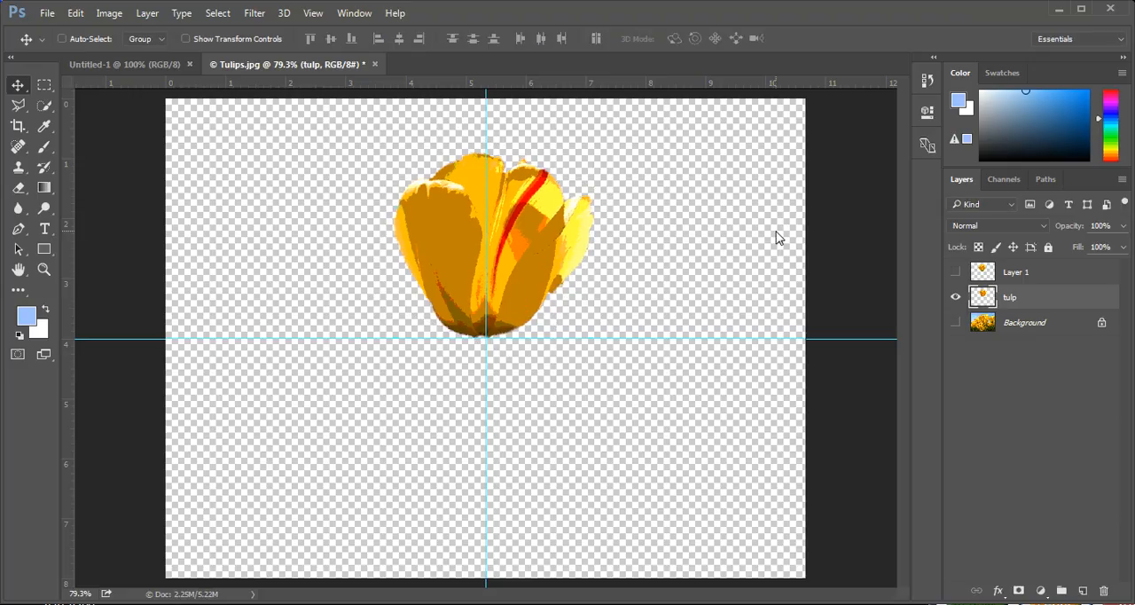
Delete the hidden Layer 1 and duplicate the tulip layer
left_click(1051, 273)
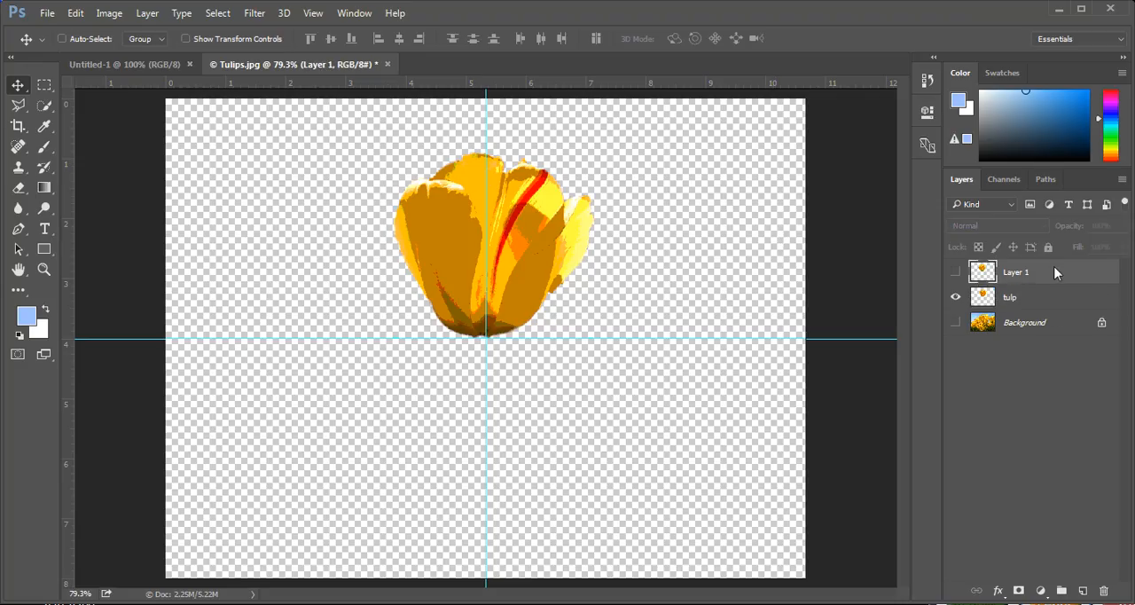
key("Delete")
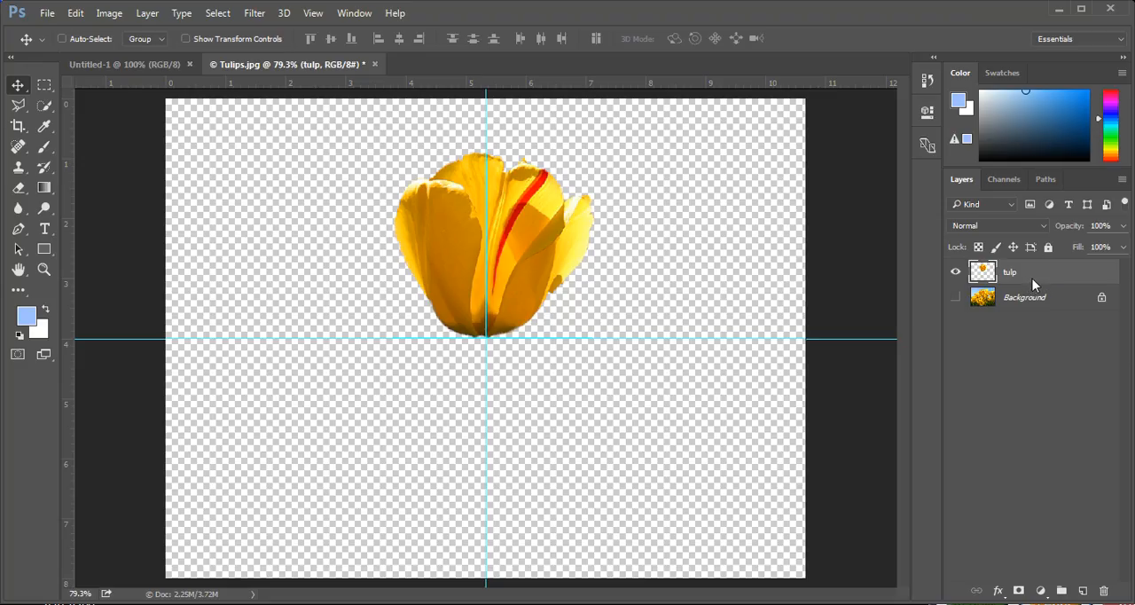
key("ctrl")
key("ctrl+j")
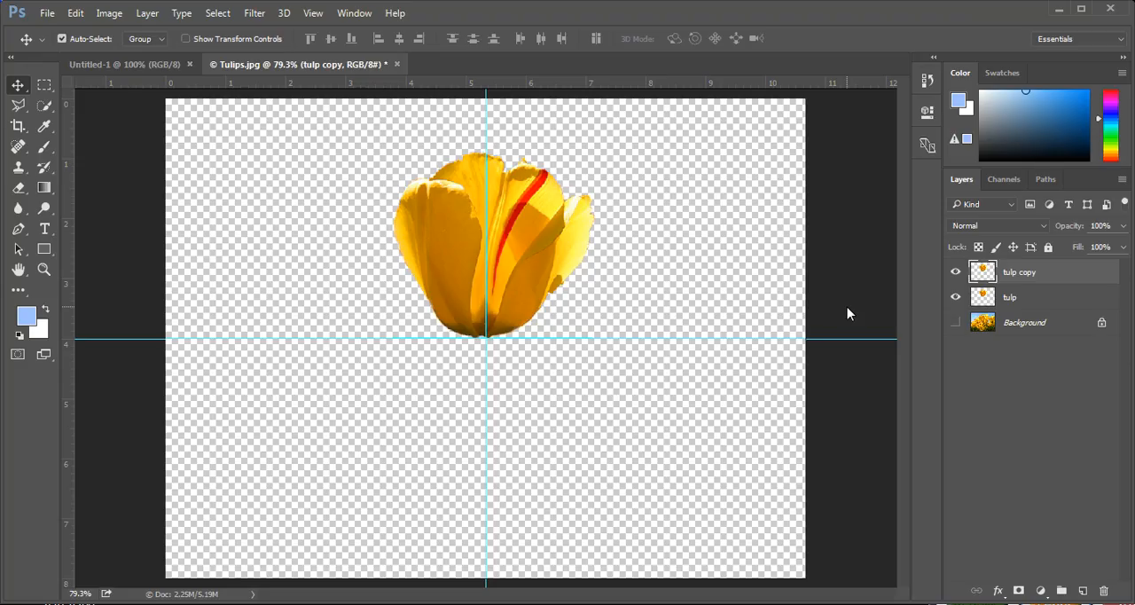
Rotate the duplicated tulip 30° clockwise around a reference point placed at the guide intersection
key("ctrl+t")
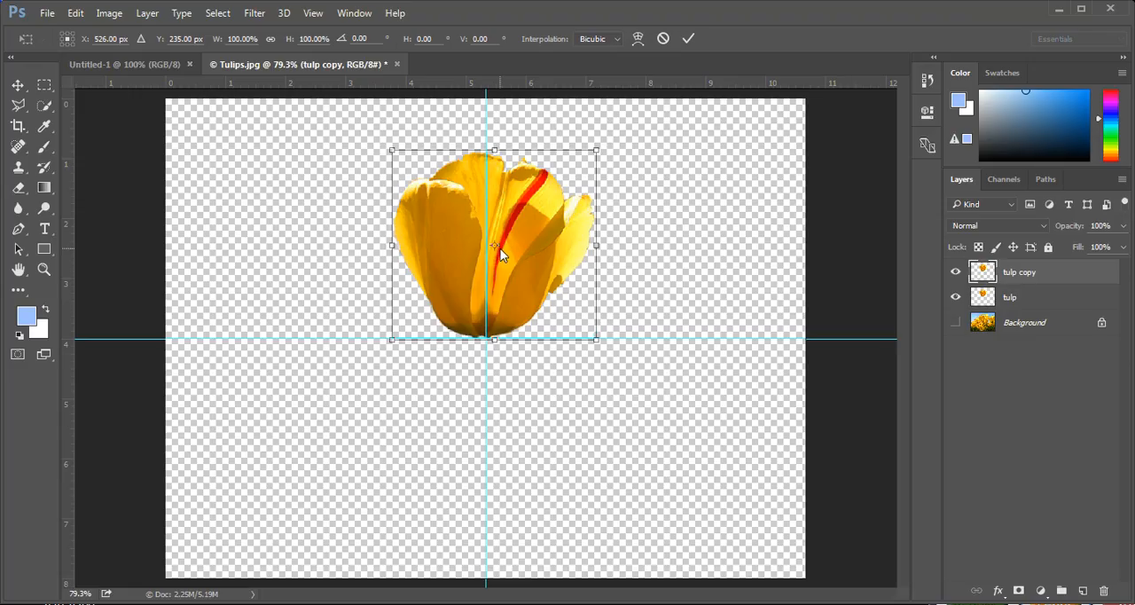
left_click_drag(495, 248, 487, 347)
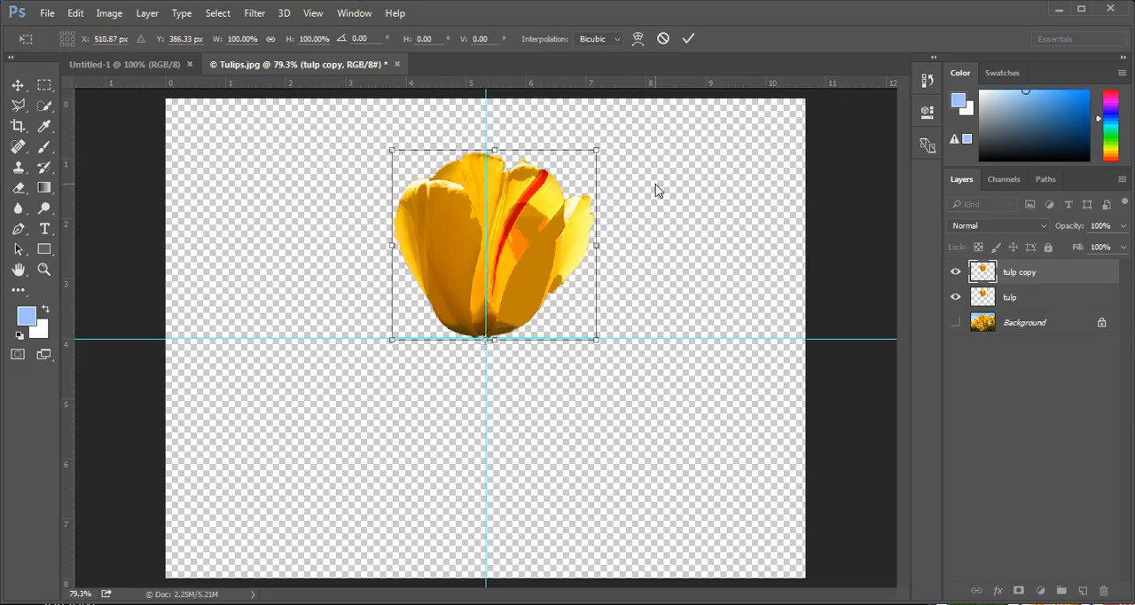
left_click_drag(664, 180, 712, 291)
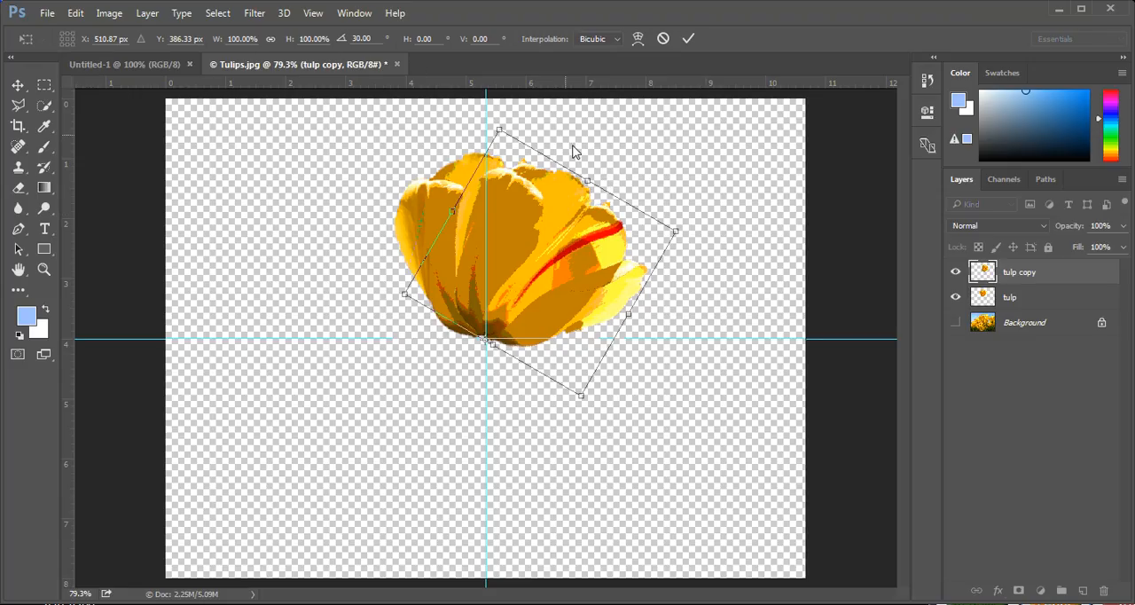
key("Escape")
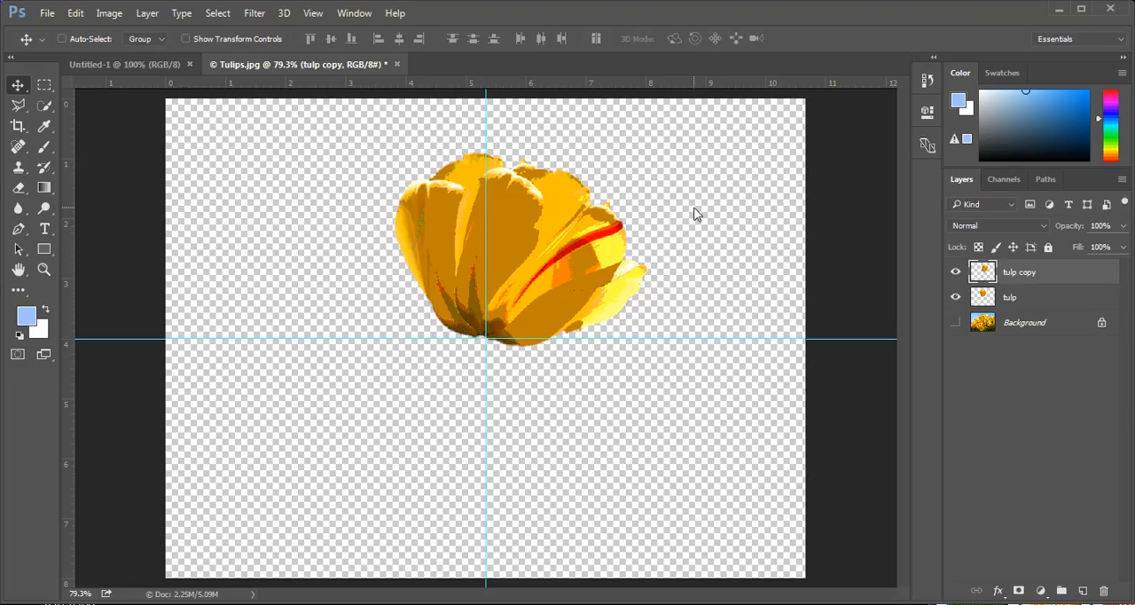
Duplicate the tulip copy layer and rotate the duplicate another 30° clockwise around the guide intersection
key("ctrl+j")
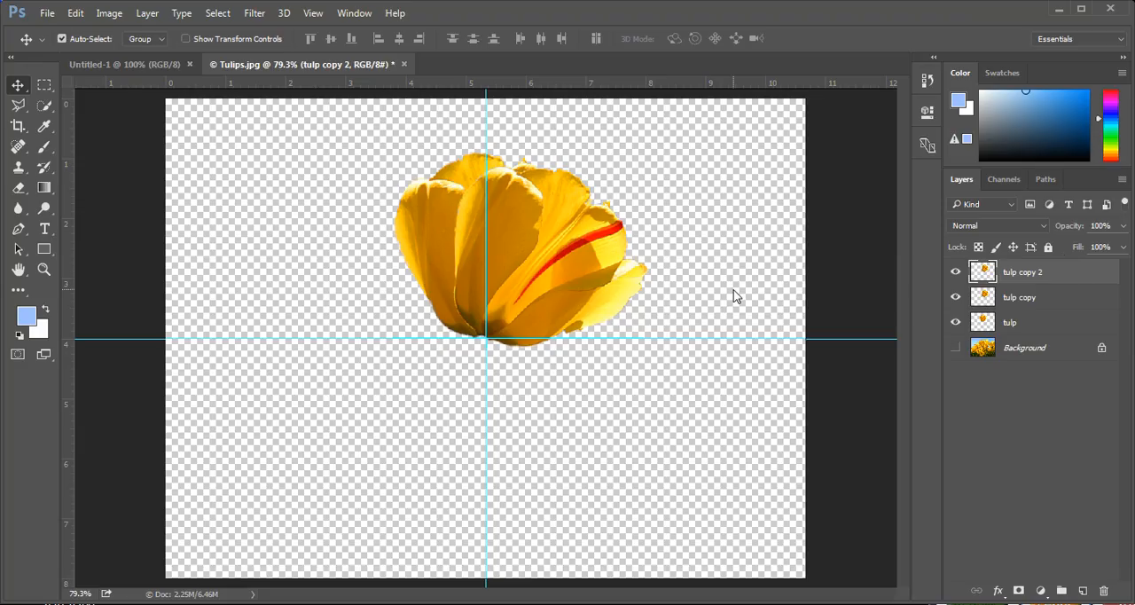
key("ctrl+t")
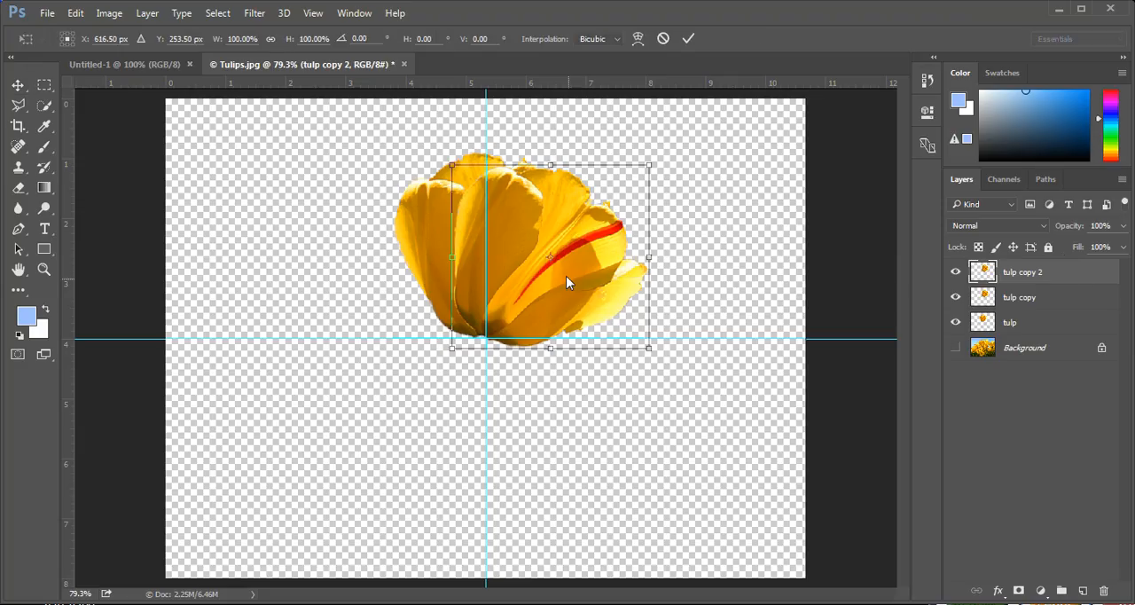
left_click_drag(550, 257, 484, 338)
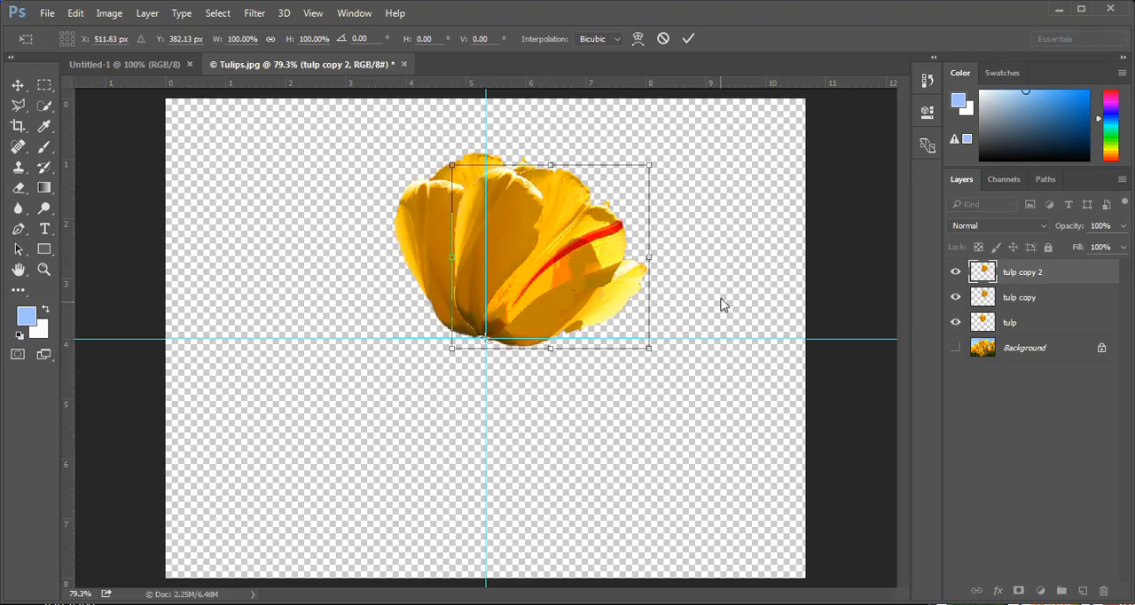
left_click_drag(722, 299, 726, 413)
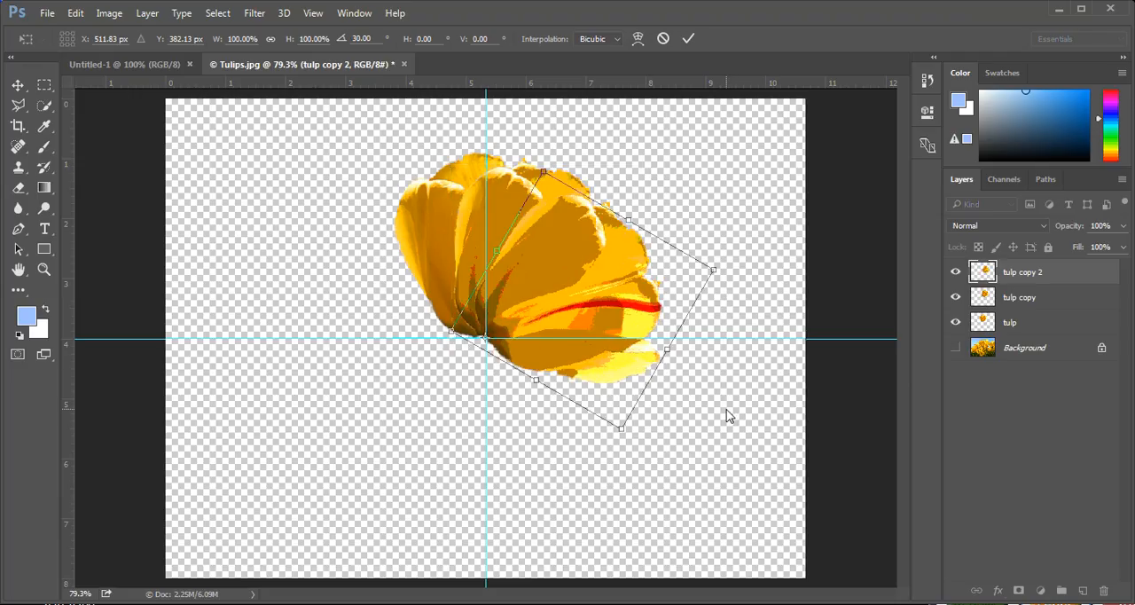
left_click(688, 38)
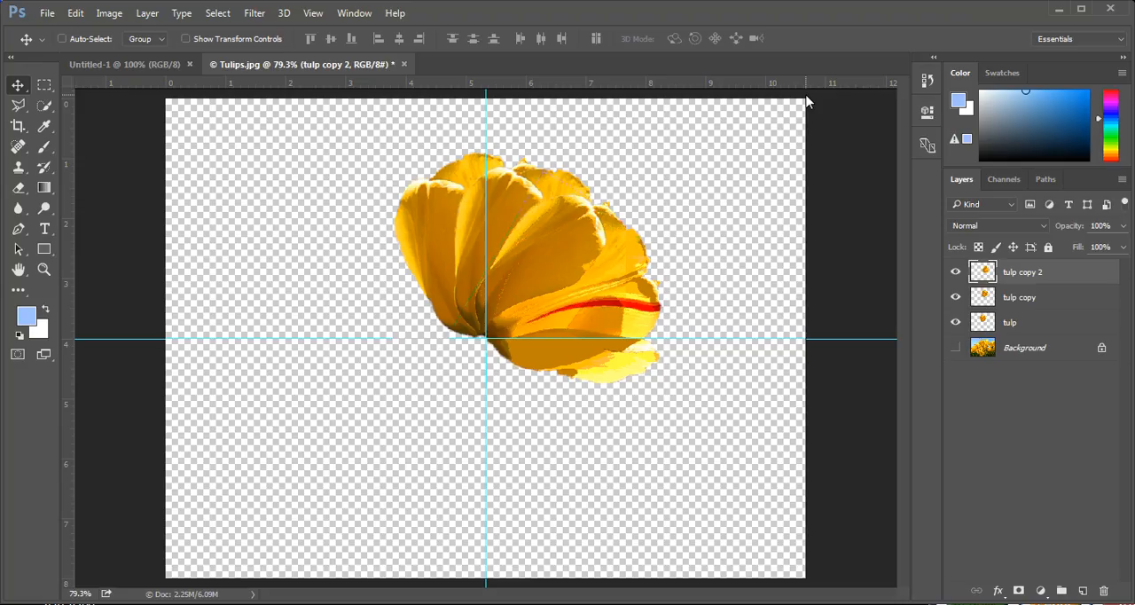
Duplicate the tulip copy 2 layer and rotate the new petal 30° clockwise around the guide intersection
key("ctrl+j")
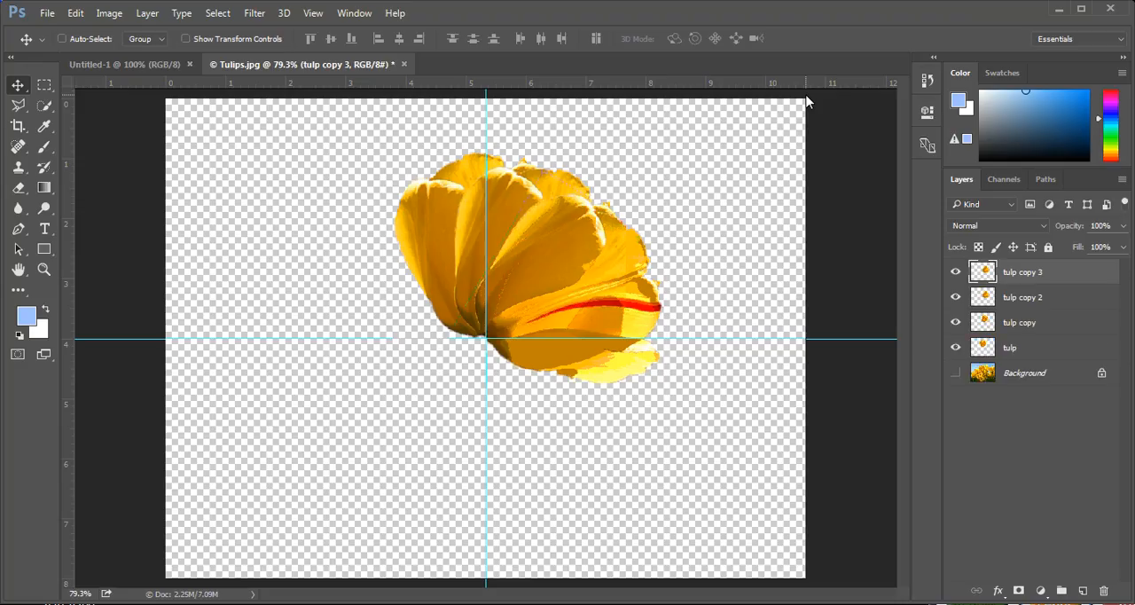
key("ctrl+t")
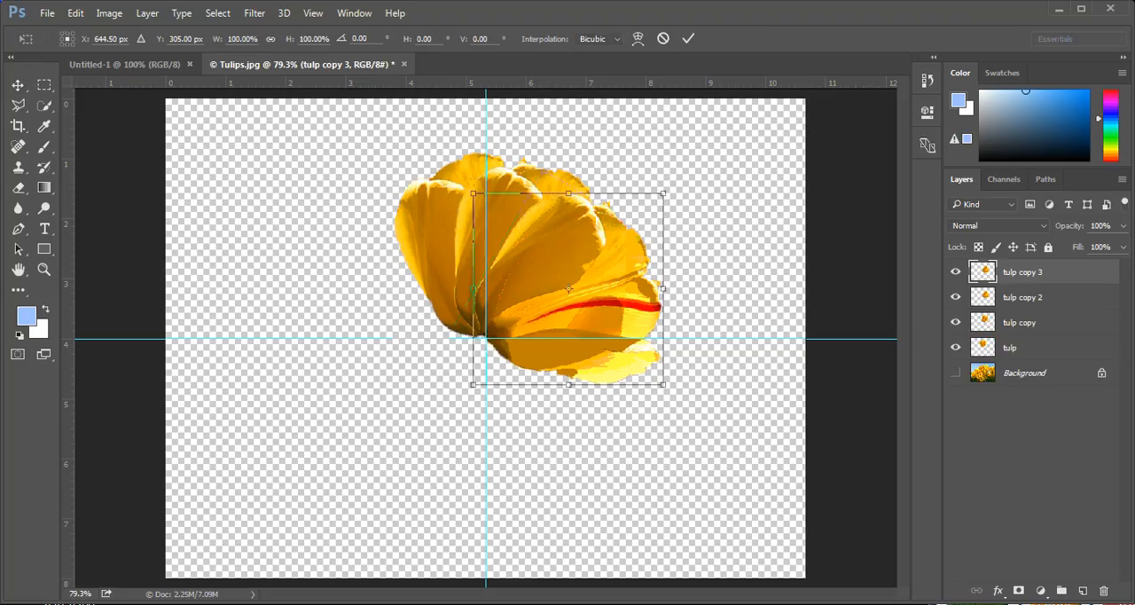
left_click_drag(570, 291, 486, 338)
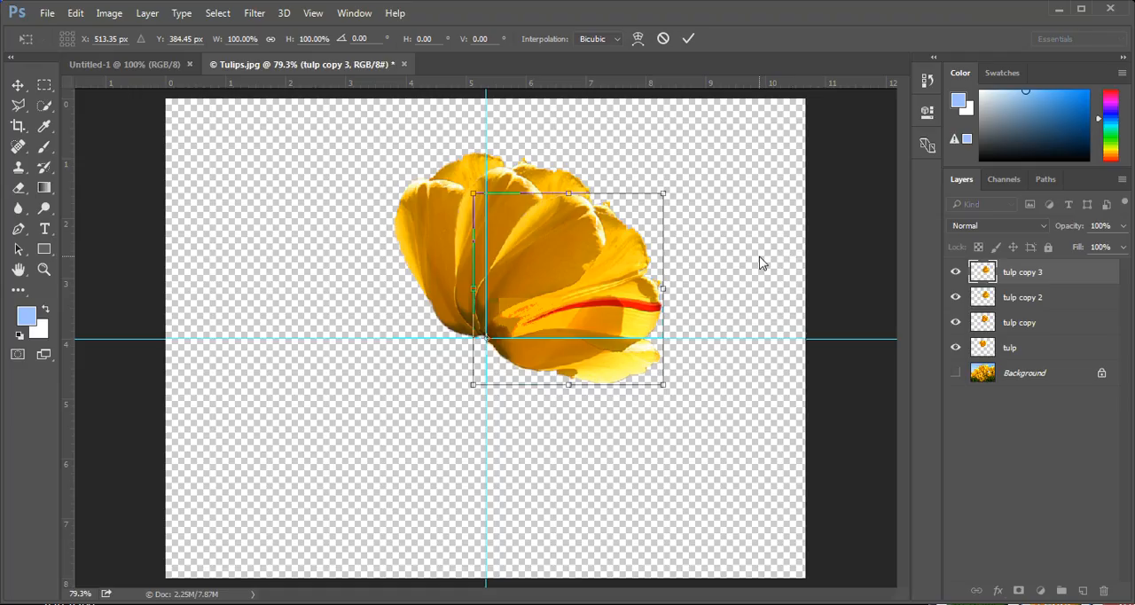
left_click_drag(759, 263, 756, 391)
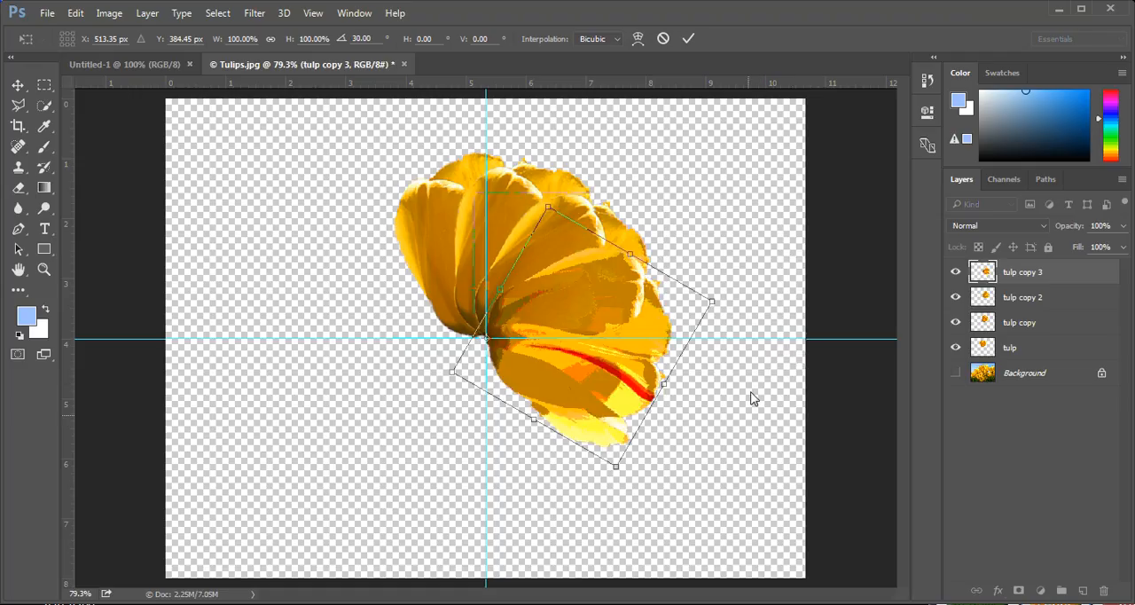
left_click(688, 39)
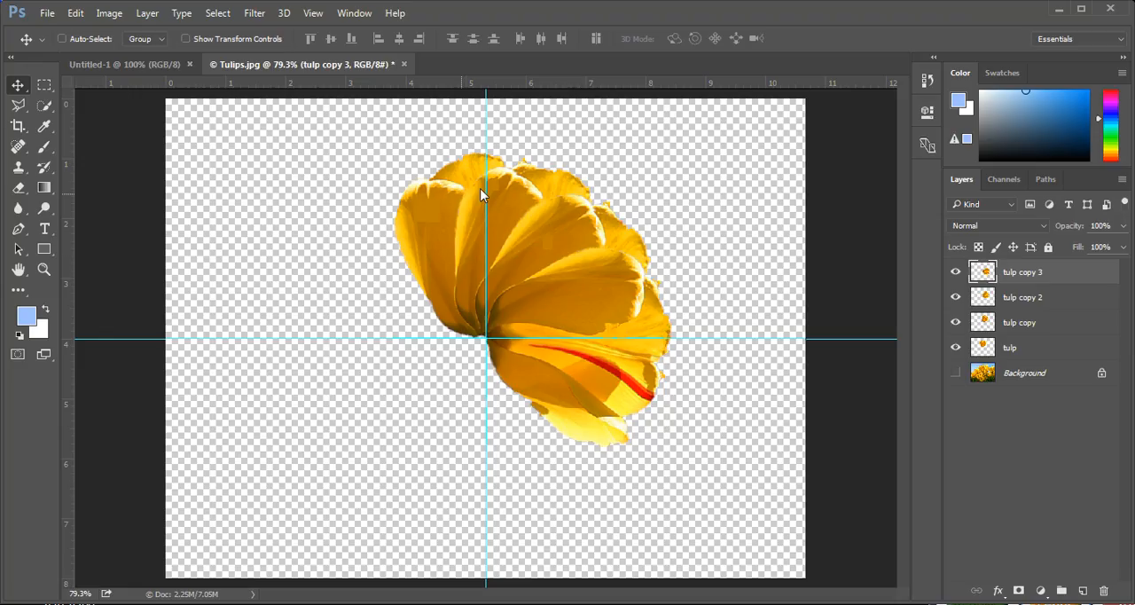
Select all four tulip layers together, from tulip copy 3 down to tulip
left_click(1040, 352, "shift")
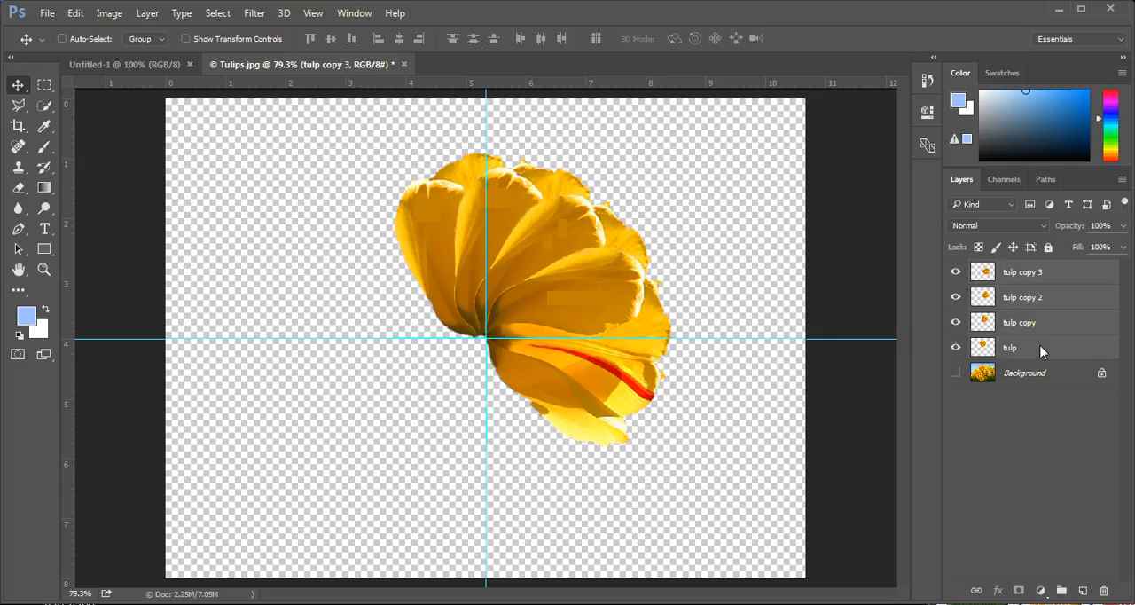
key("ctrl+t")
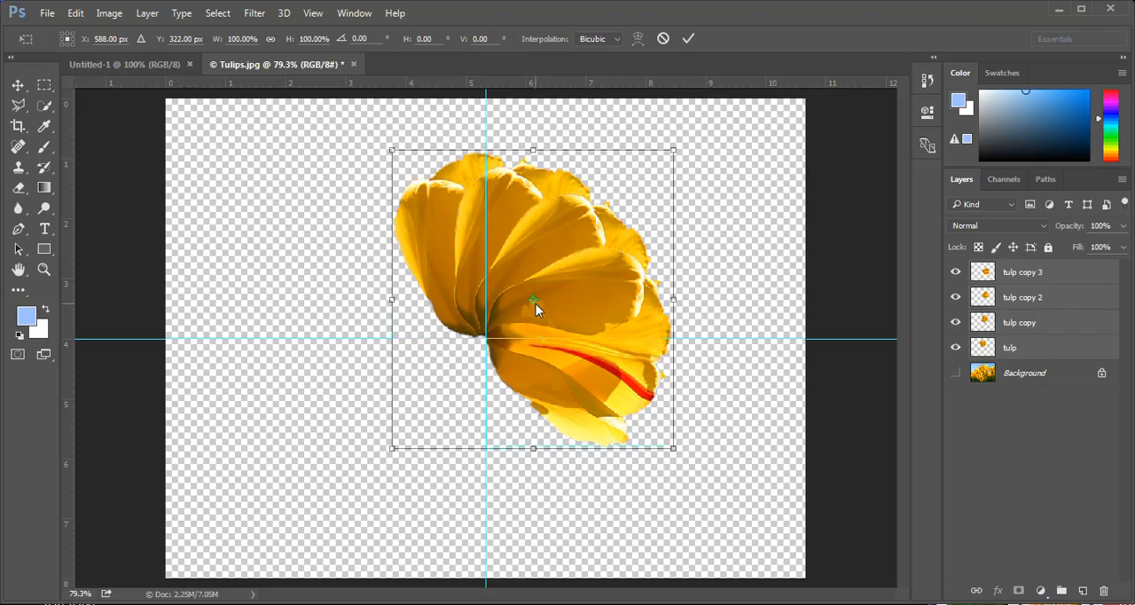
left_click_drag(534, 299, 486, 338)
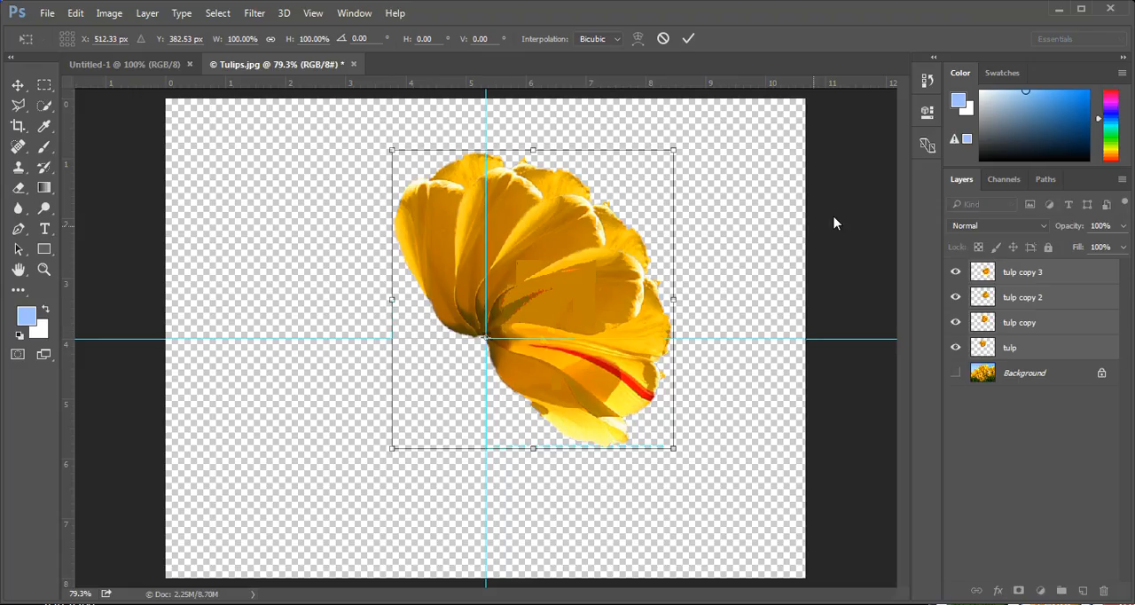
left_click_drag(748, 235, 539, 197)
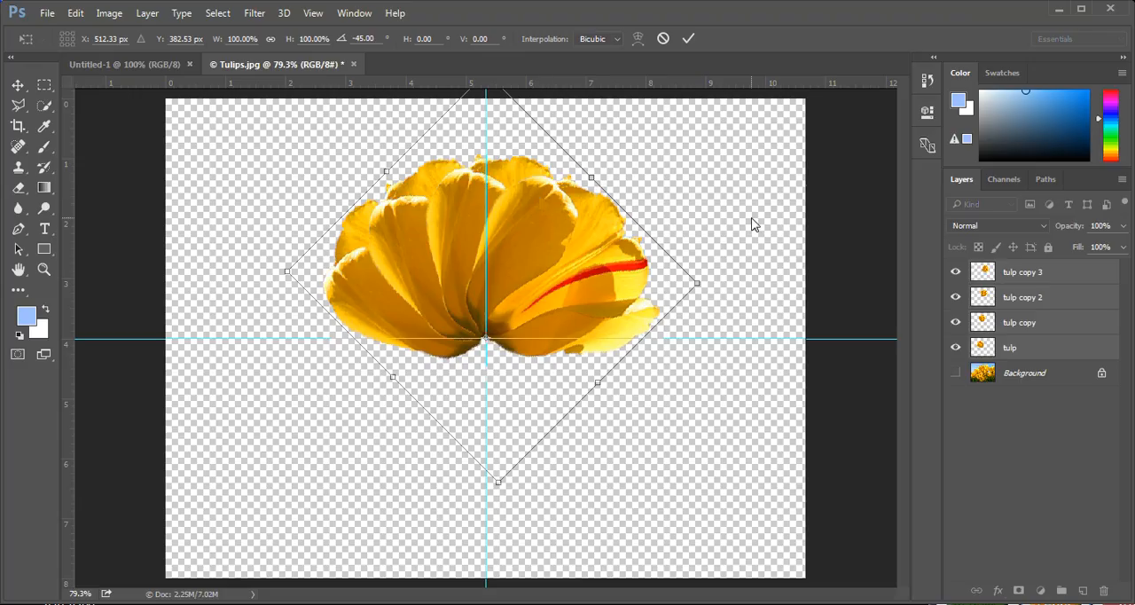
key("Return")
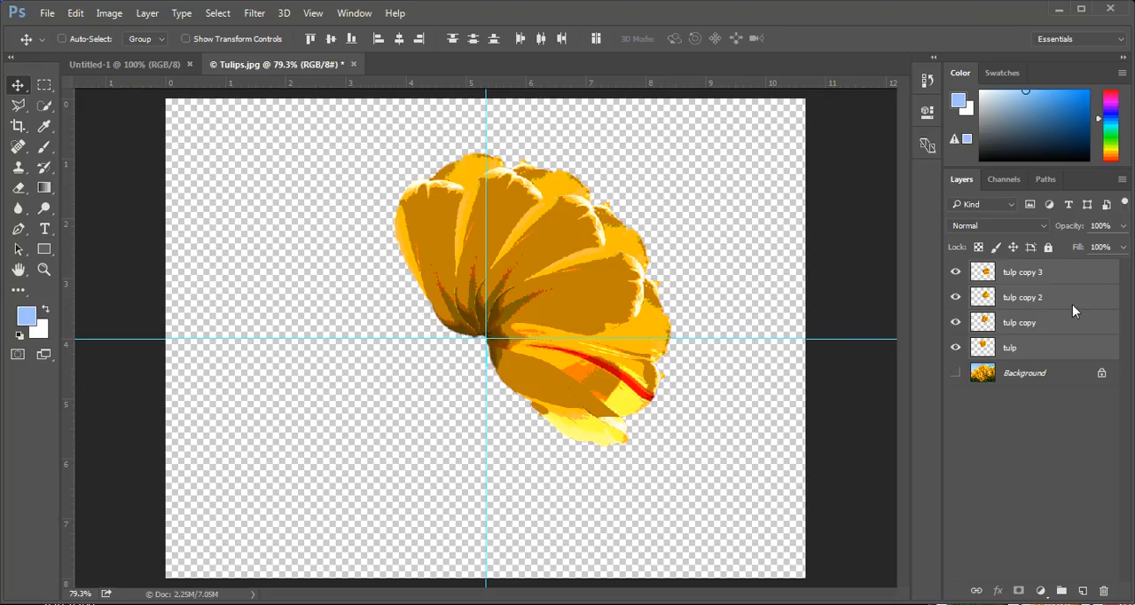
Group the four selected tulip layers into a new group named "tulip one"
left_click(1123, 181)
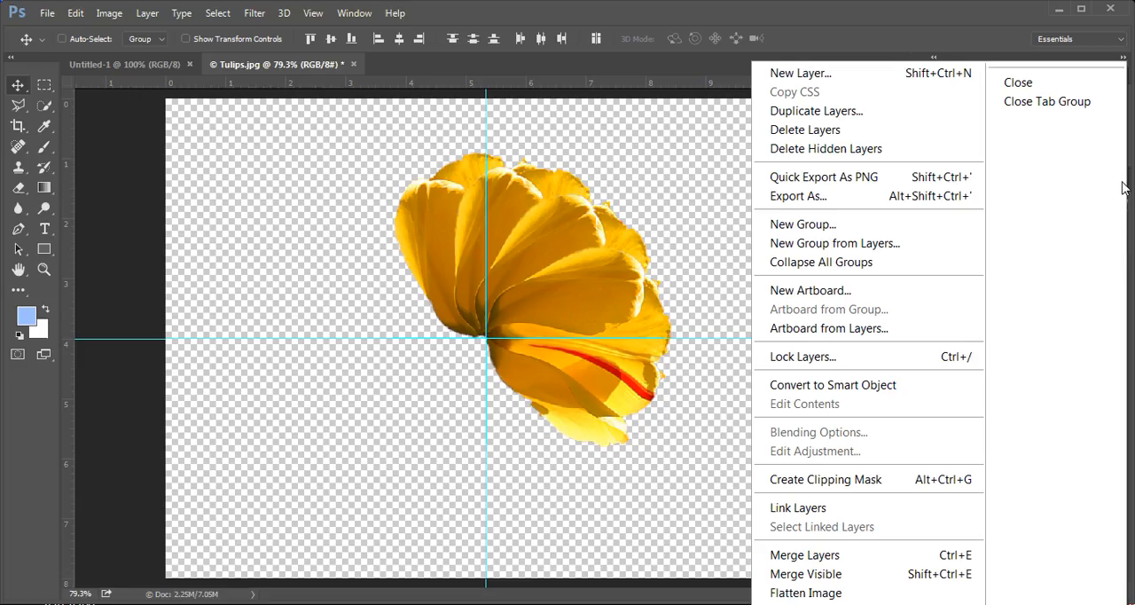
left_click(914, 244)
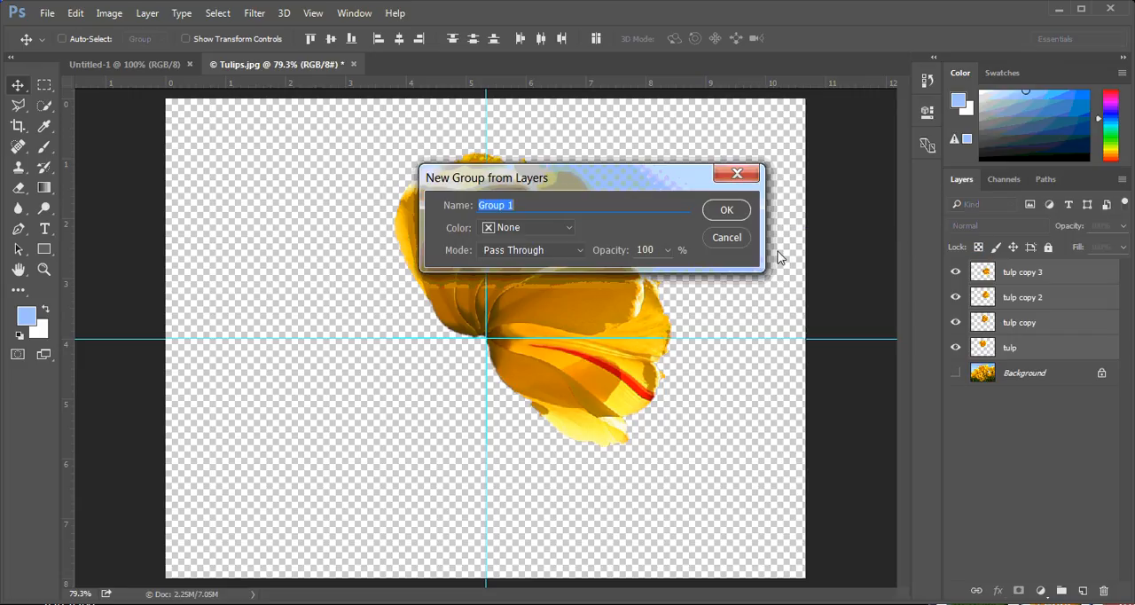
type("tulip one")
key("Return")
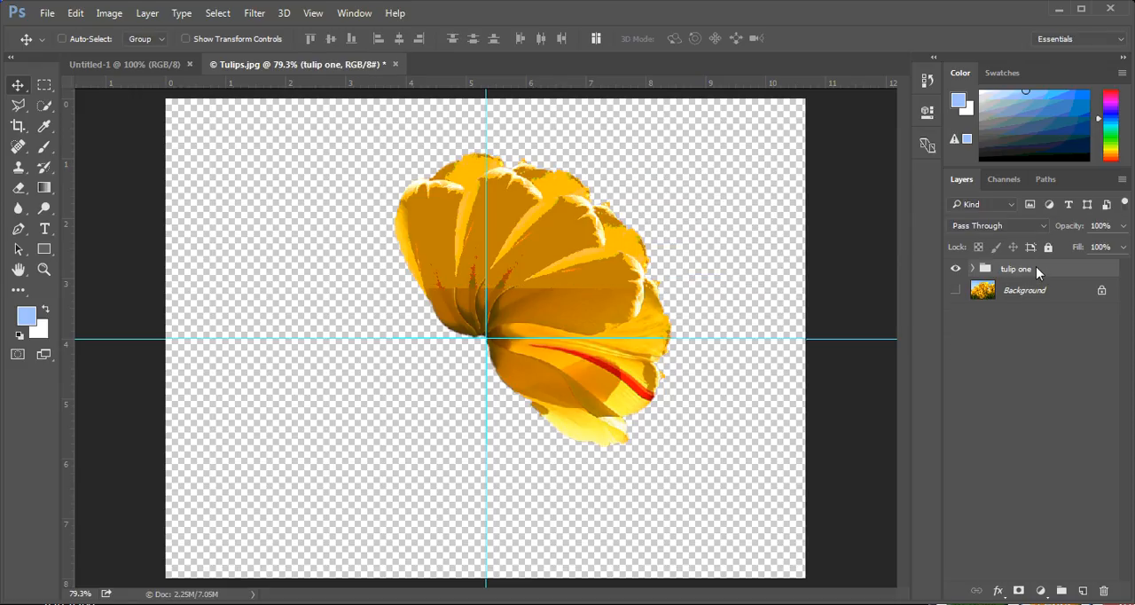
Duplicate the tulip one group and rotate the duplicate 120° clockwise around the guide intersection
left_click_drag(1042, 270, 1089, 594)
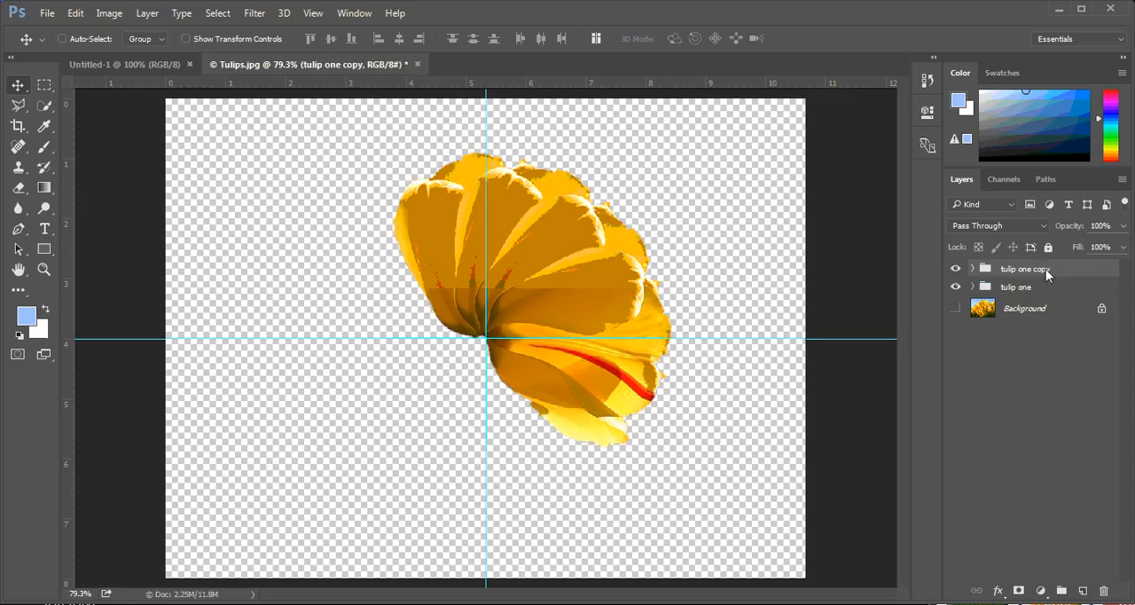
key("ctrl+t")
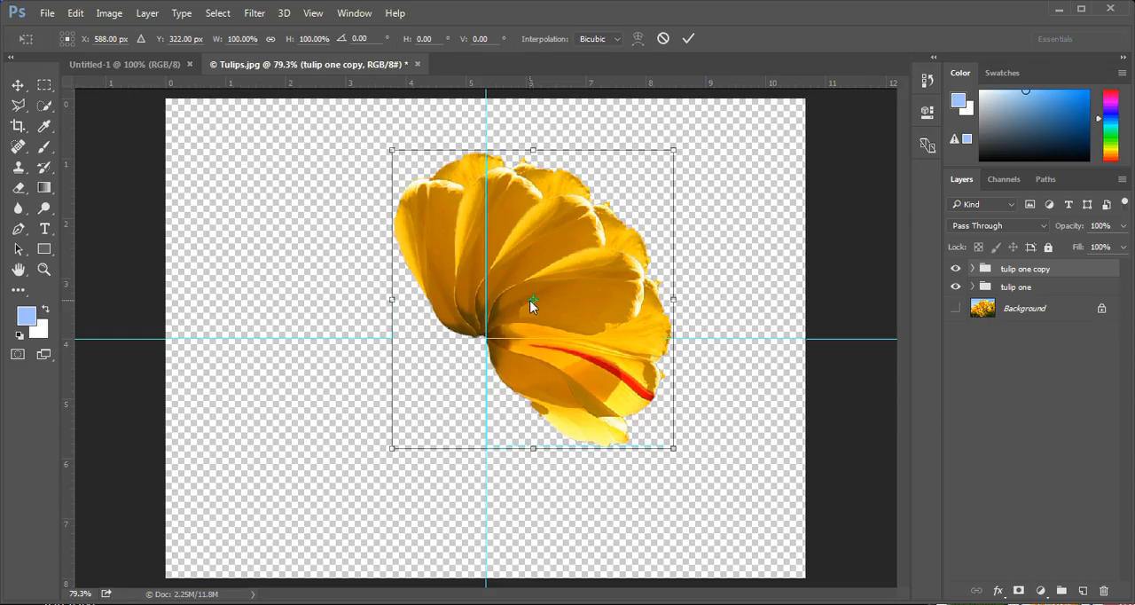
left_click_drag(533, 301, 501, 335)
left_click_drag(490, 340, 484, 340)
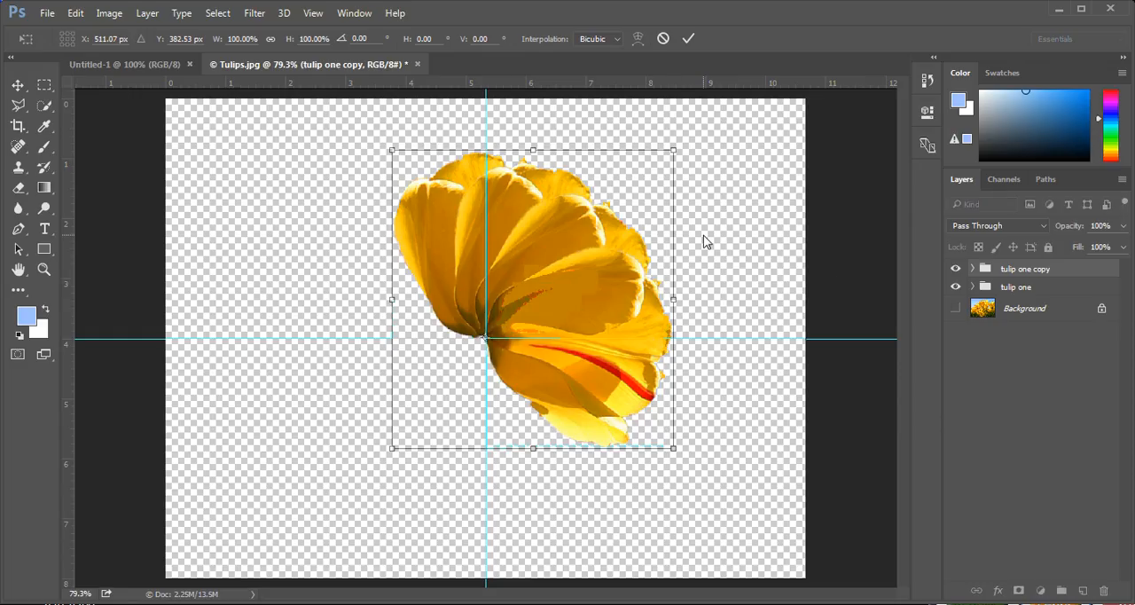
left_click_drag(712, 238, 457, 565)
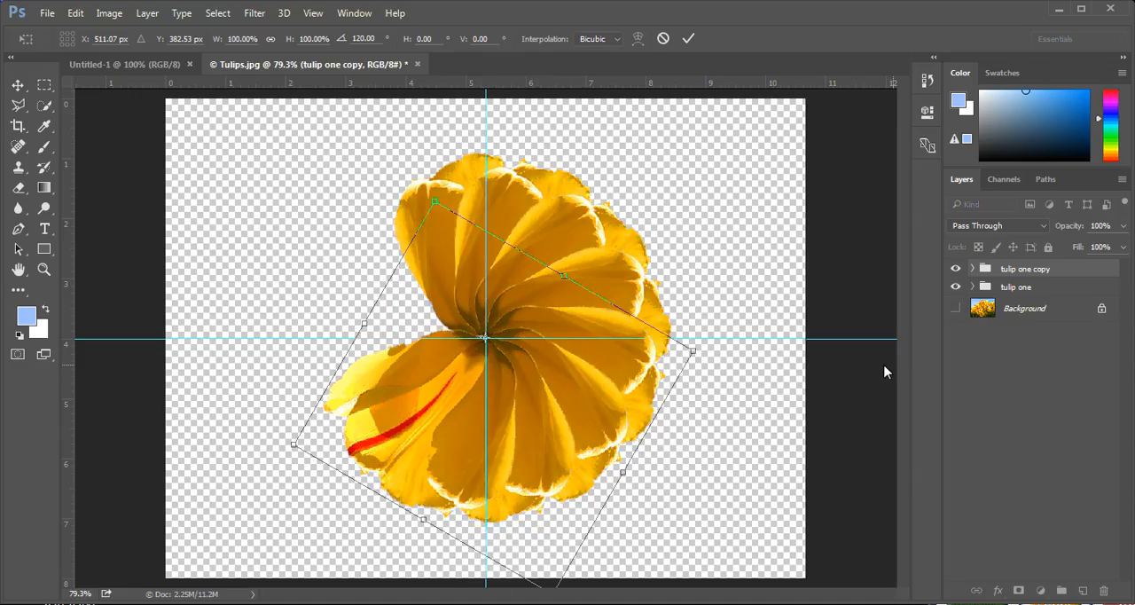
left_click(690, 39)
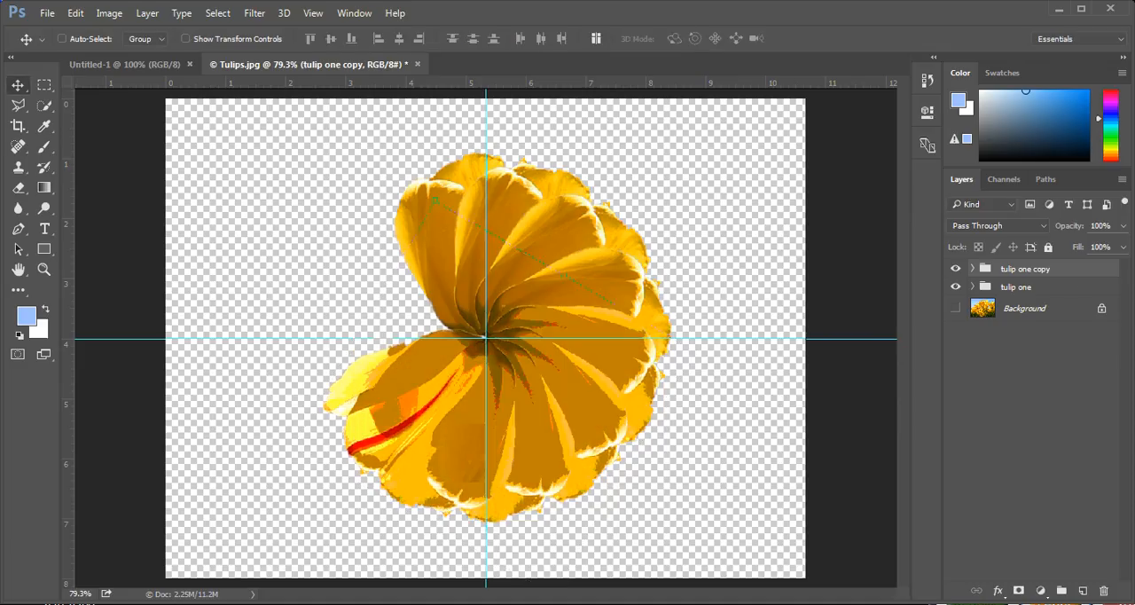
Duplicate the tulip one copy group, rotate the duplicate clockwise around the guide intersection to close the flower's gap, and hide the guides
left_click_drag(1069, 275, 1082, 590)
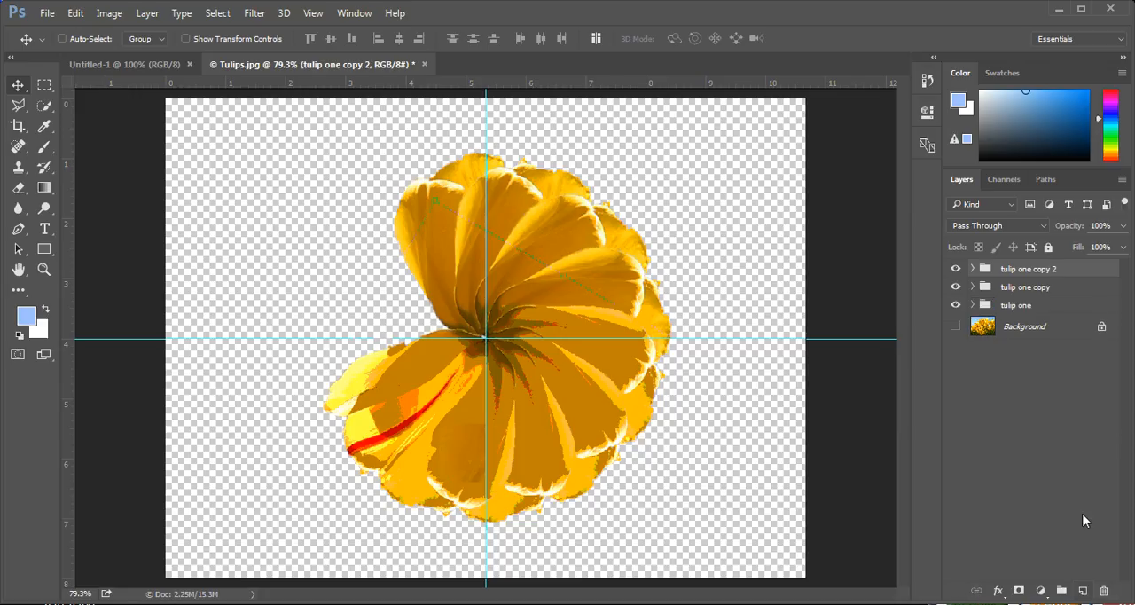
key("ctrl")
key("ctrl+t")
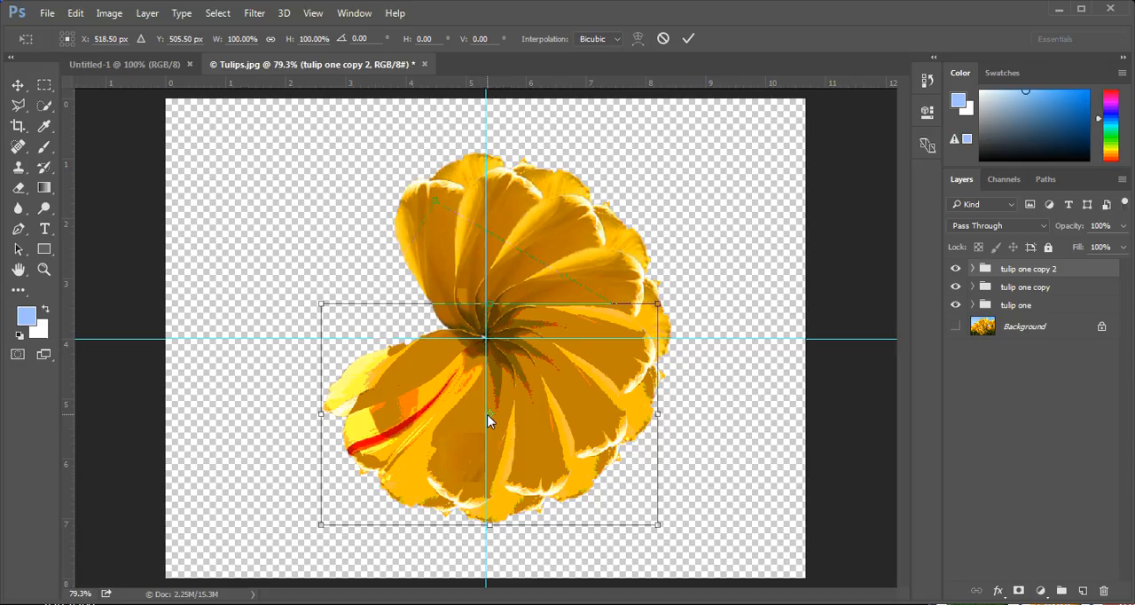
left_click_drag(486, 420, 485, 338)
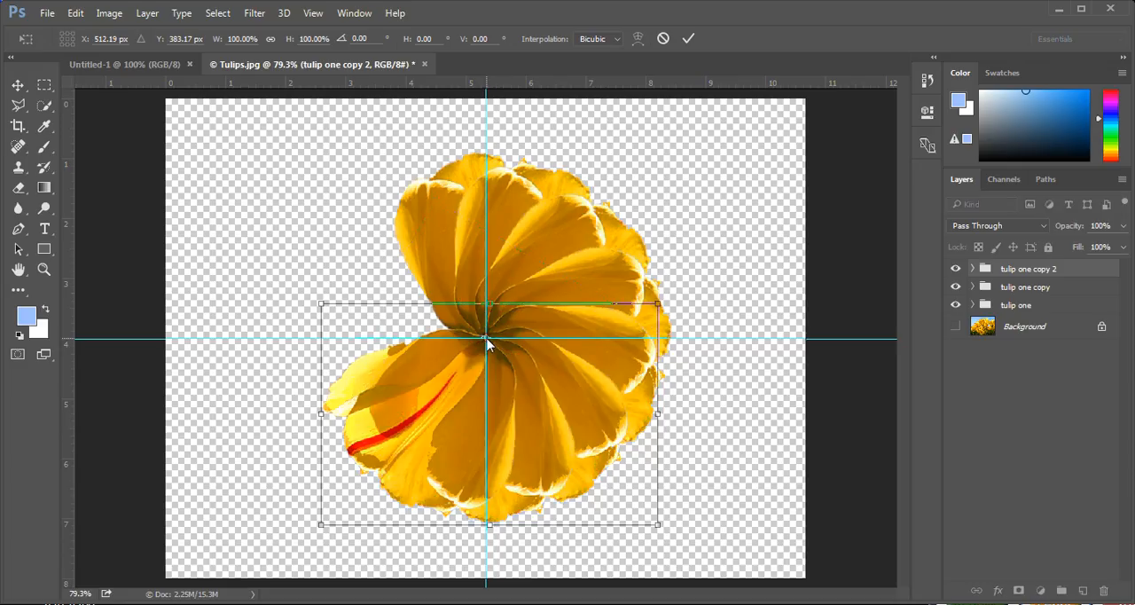
left_click_drag(697, 286, 553, 540)
left_click(688, 40)
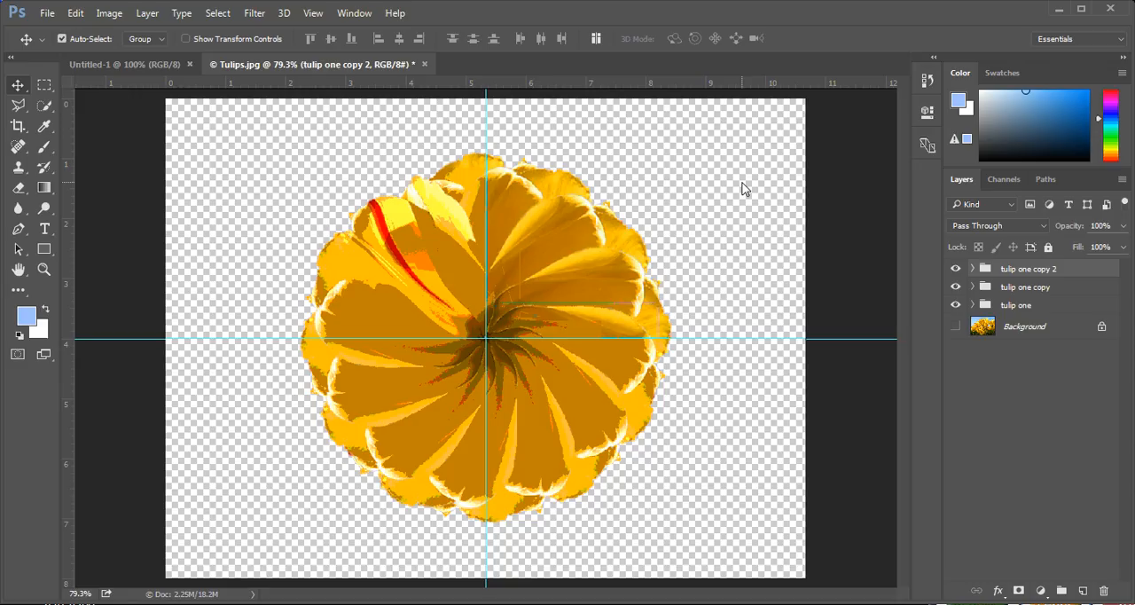
key("ctrl+semicolon")
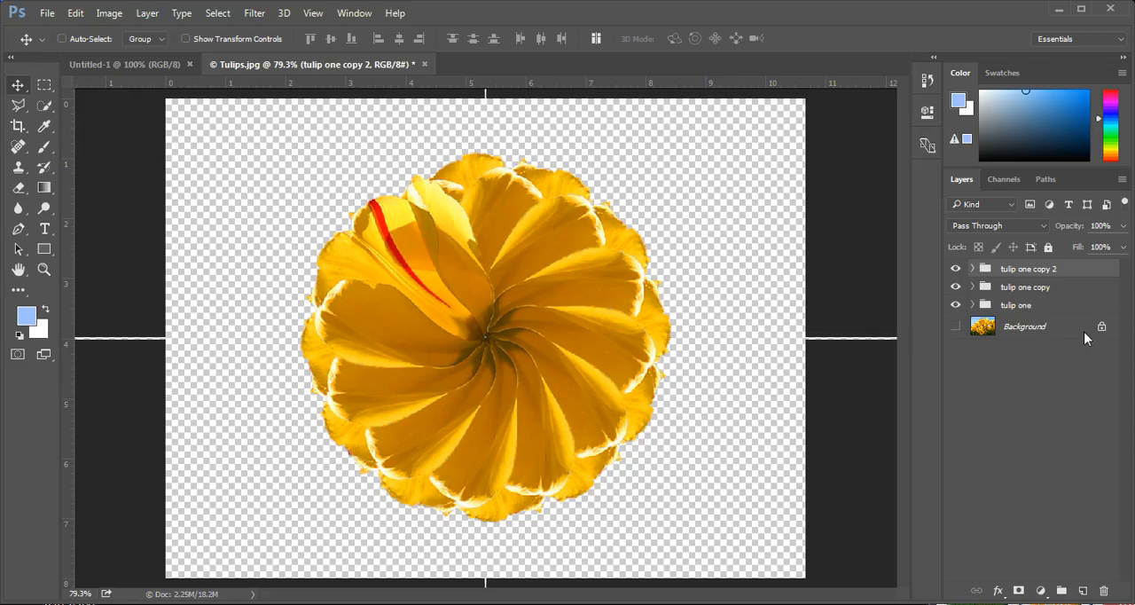
Compare the finished flower with the original tulip photo by toggling the visibility of the three groups and the Background layer
left_click_drag(955, 269, 958, 293)
left_click(954, 304)
left_click(955, 325)
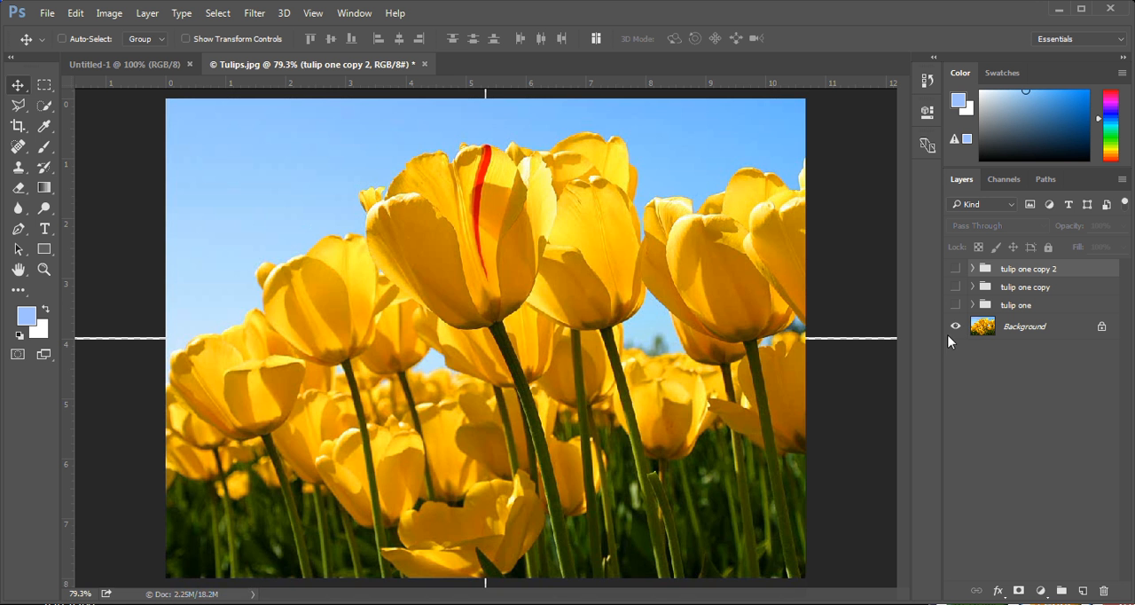
left_click(961, 326)
left_click_drag(956, 268, 955, 307)
left_click_drag(955, 269, 955, 304)
left_click(956, 326)
left_click(955, 327)
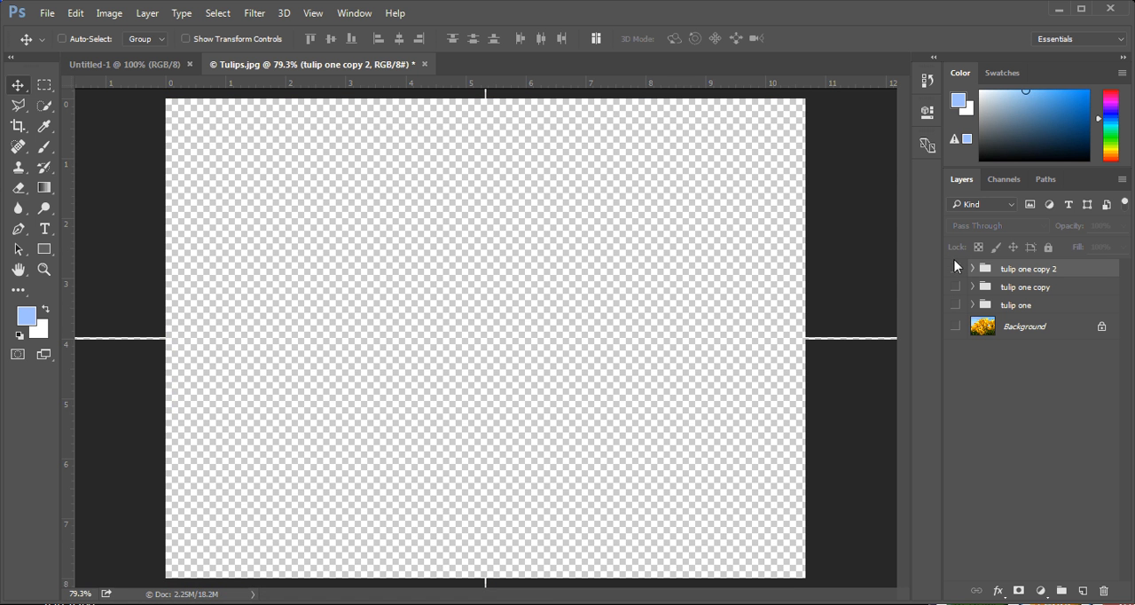
left_click_drag(955, 269, 953, 305)
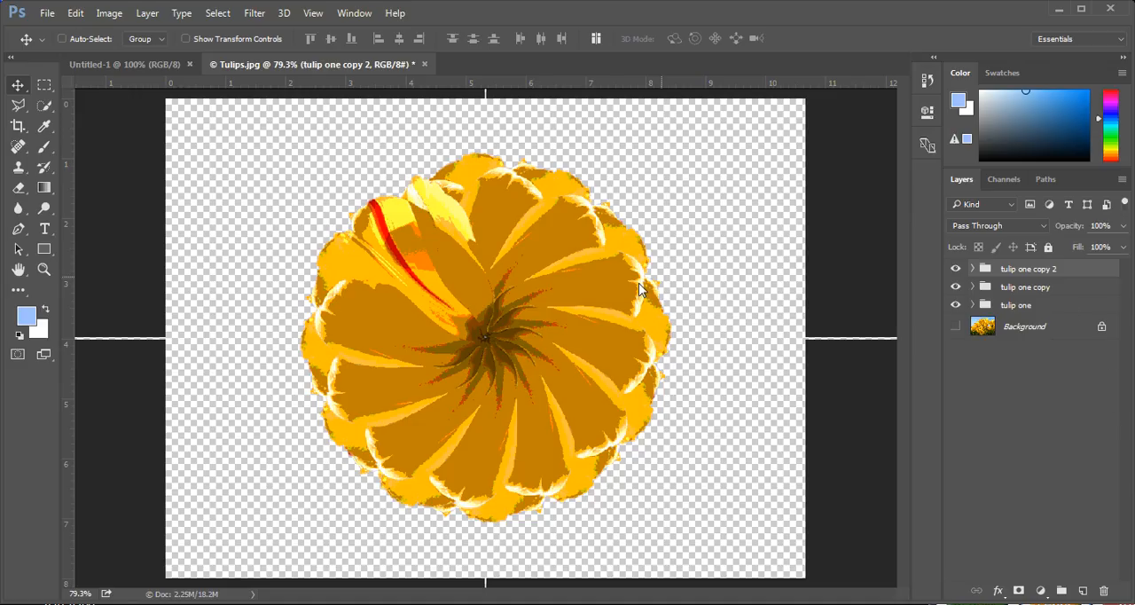
Select the three tulip groups and combine them into a new group named "tulipss"
left_click(1062, 304, "shift")
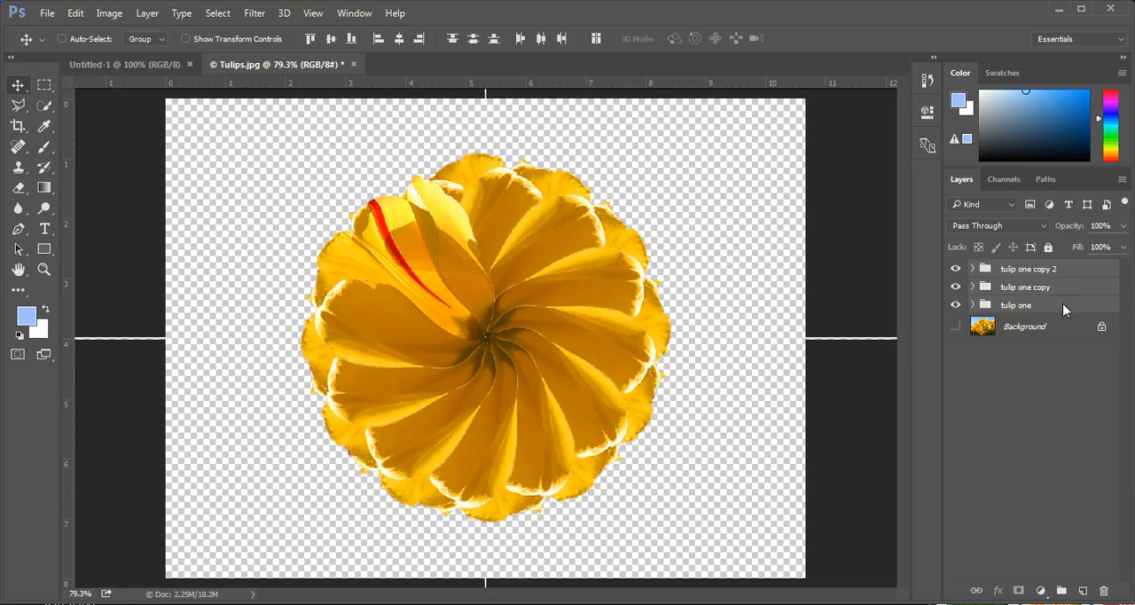
left_click(1122, 181)
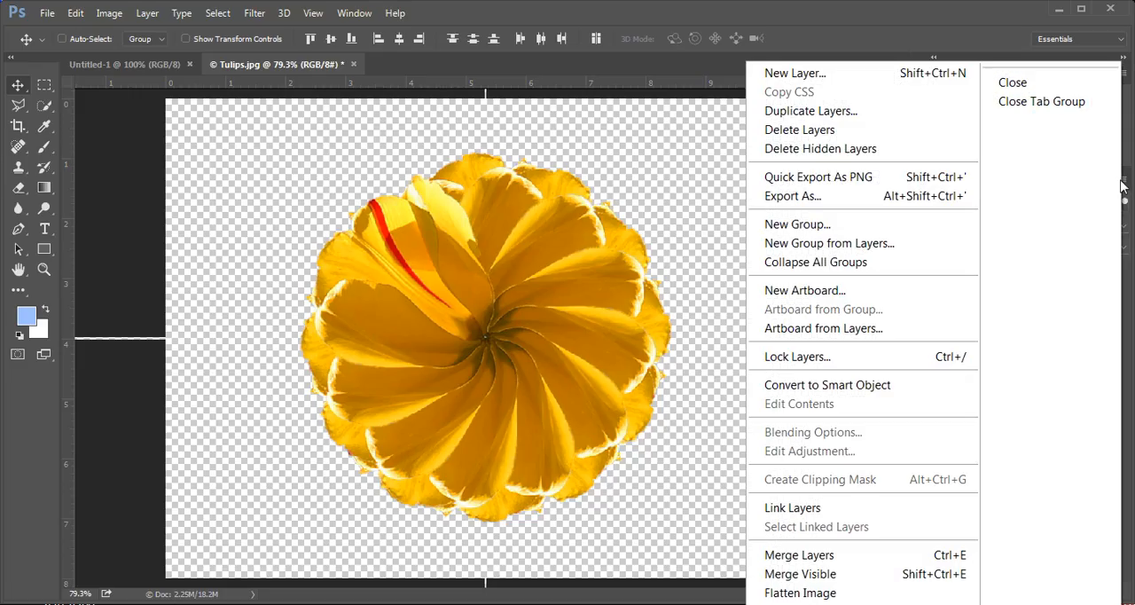
left_click(940, 250)
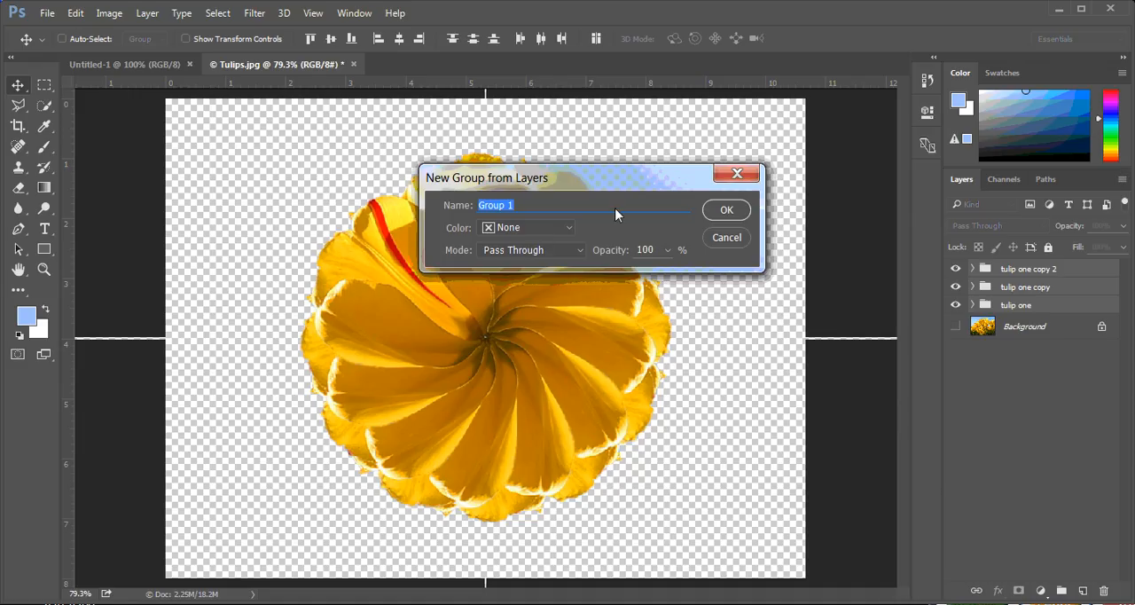
type("tulipss")
key("Return")
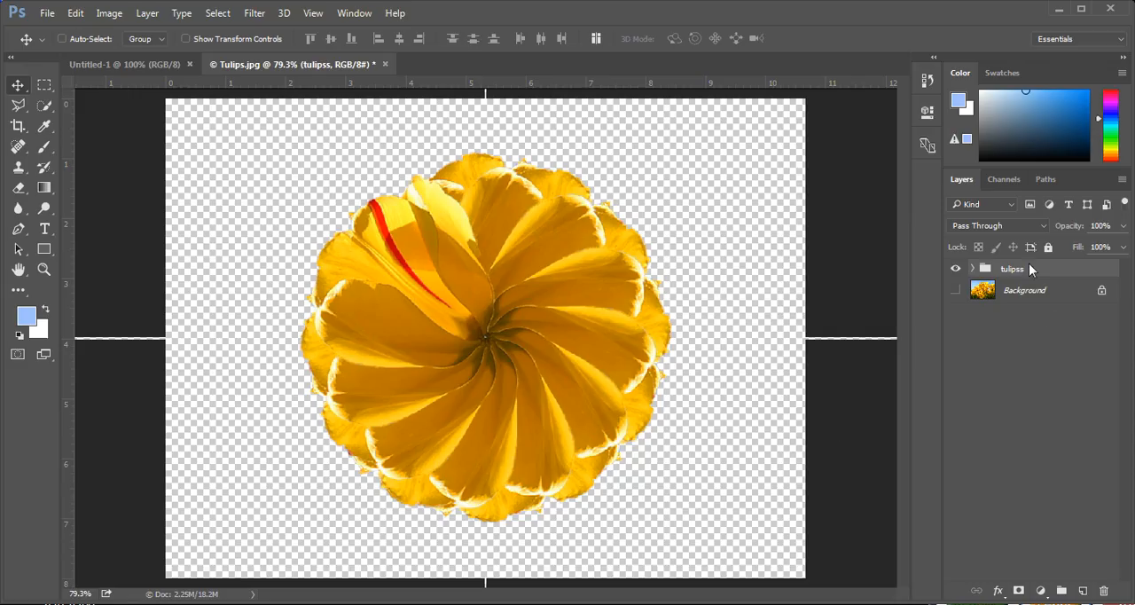
Scale the tulipss group proportionally to 50% in width and height around its center
key("ctrl")
key("ctrl+t")
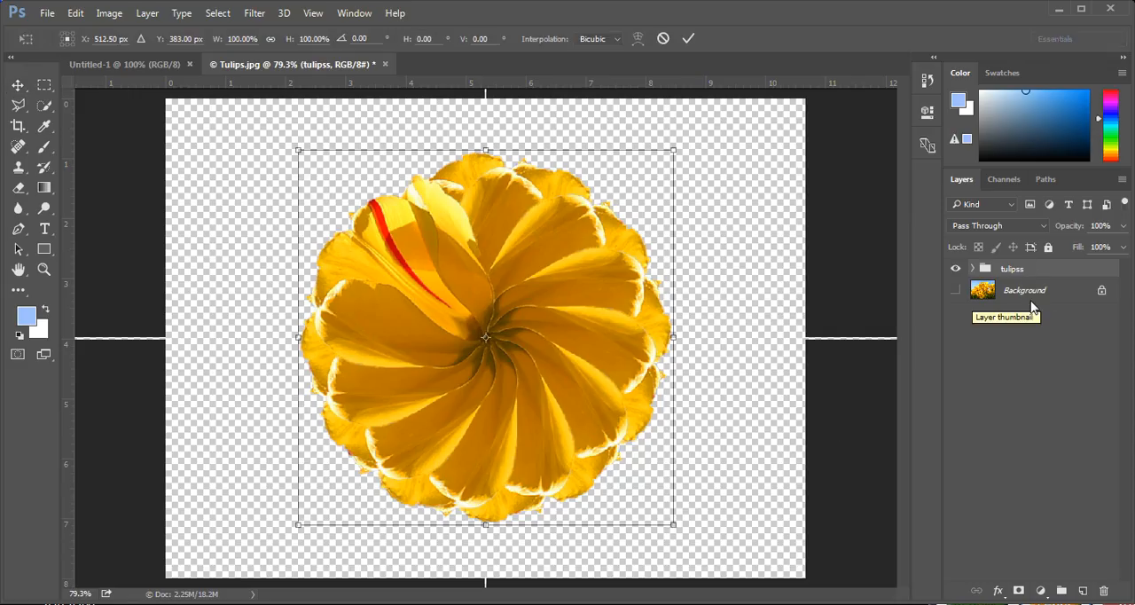
left_click(268, 40)
left_click_drag(290, 40, 248, 68)
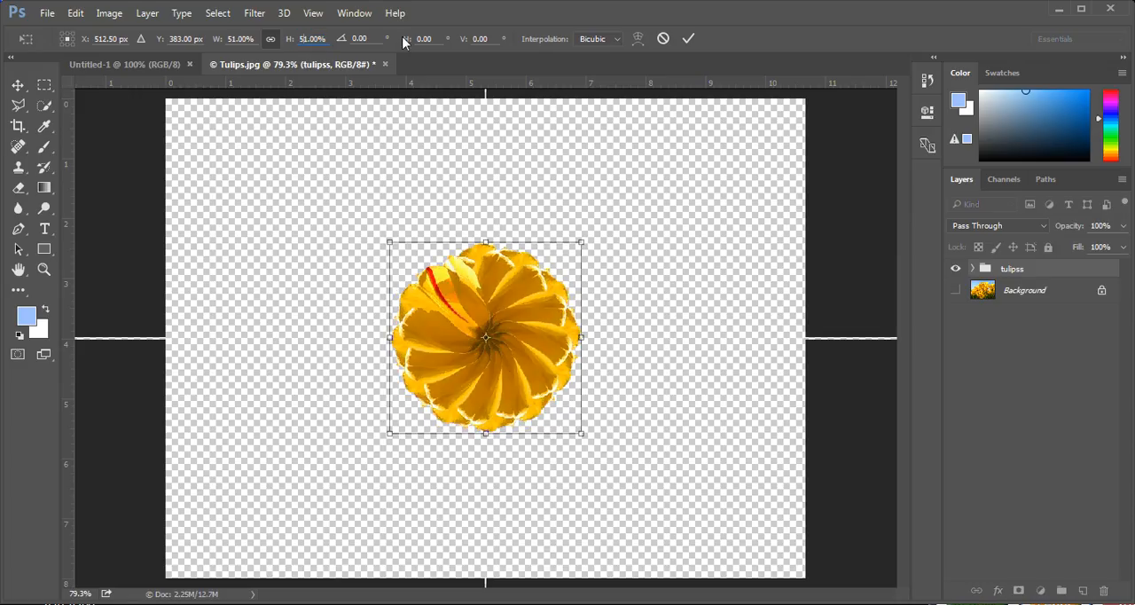
key("Up")
key("Up")
key("Up")
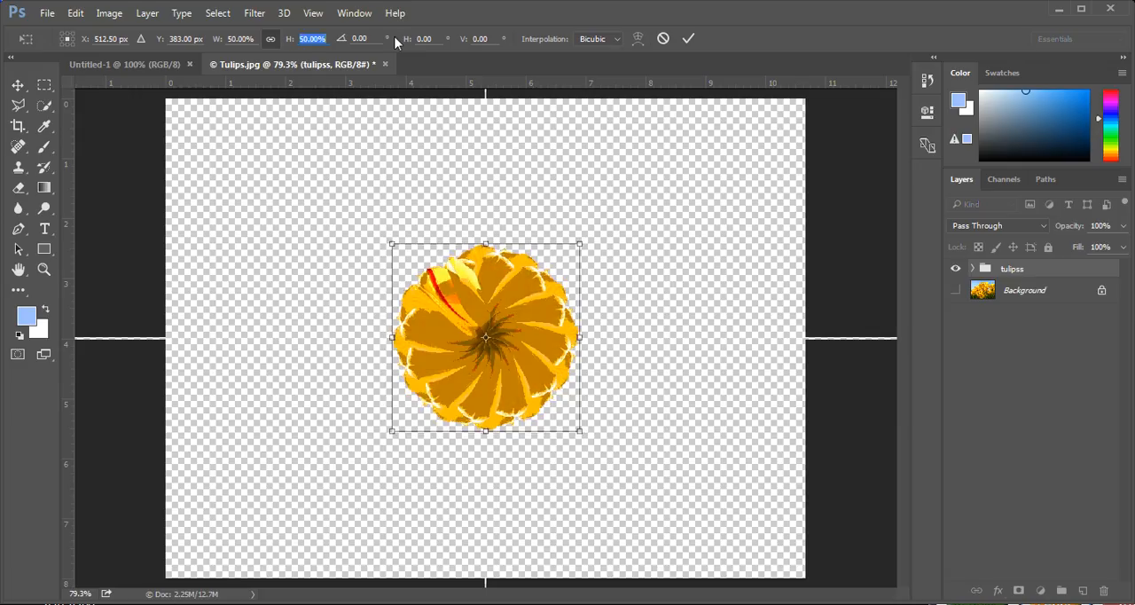
key("Down")
key("Down")
key("Down")
key("Down")
left_click(688, 38)
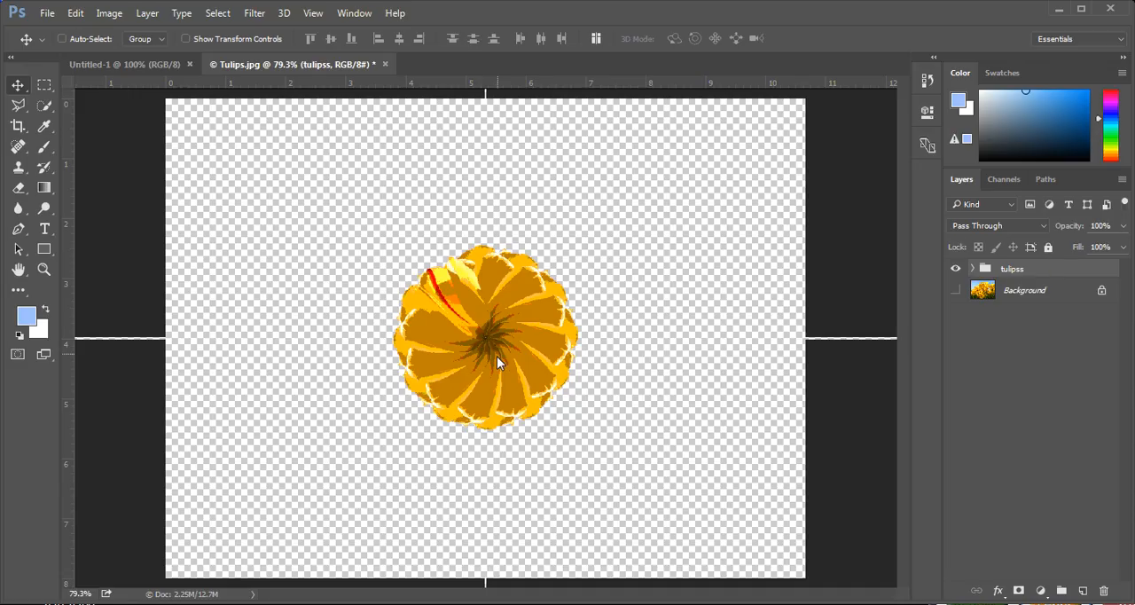
mouse_move(497, 366)
left_mouse_down()
mouse_move(312, 248)
mouse_move(415, 257)
mouse_move(400, 245)
mouse_move(318, 232)
mouse_move(481, 277)
mouse_move(474, 249)
mouse_move(492, 235)
mouse_move(494, 377)
left_mouse_up()
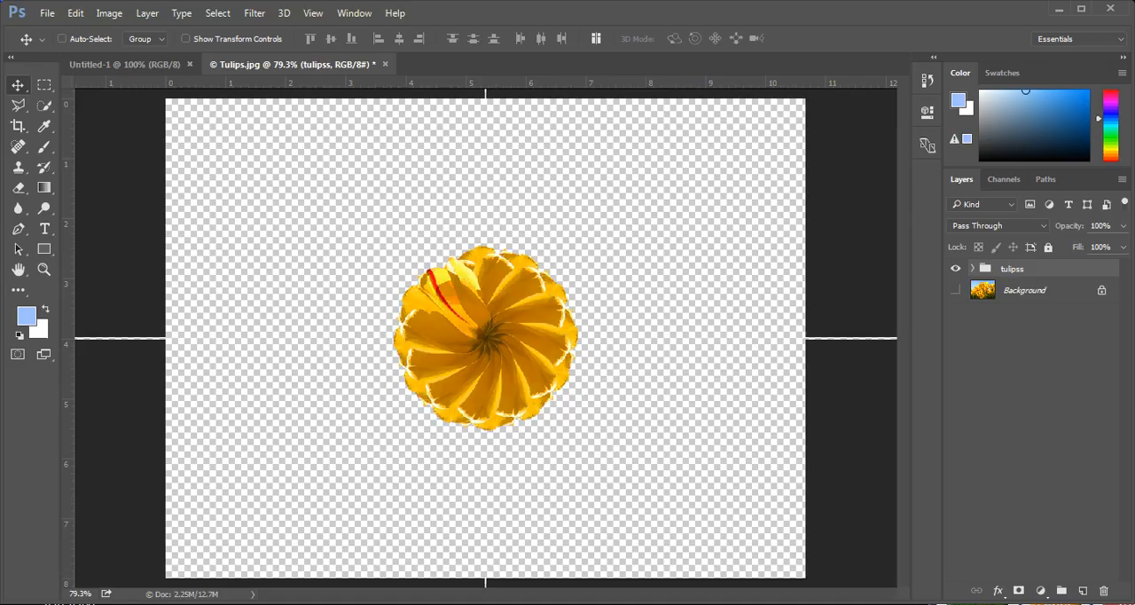
Add a new layer directly above Background and name it "color"
left_click(1046, 291)
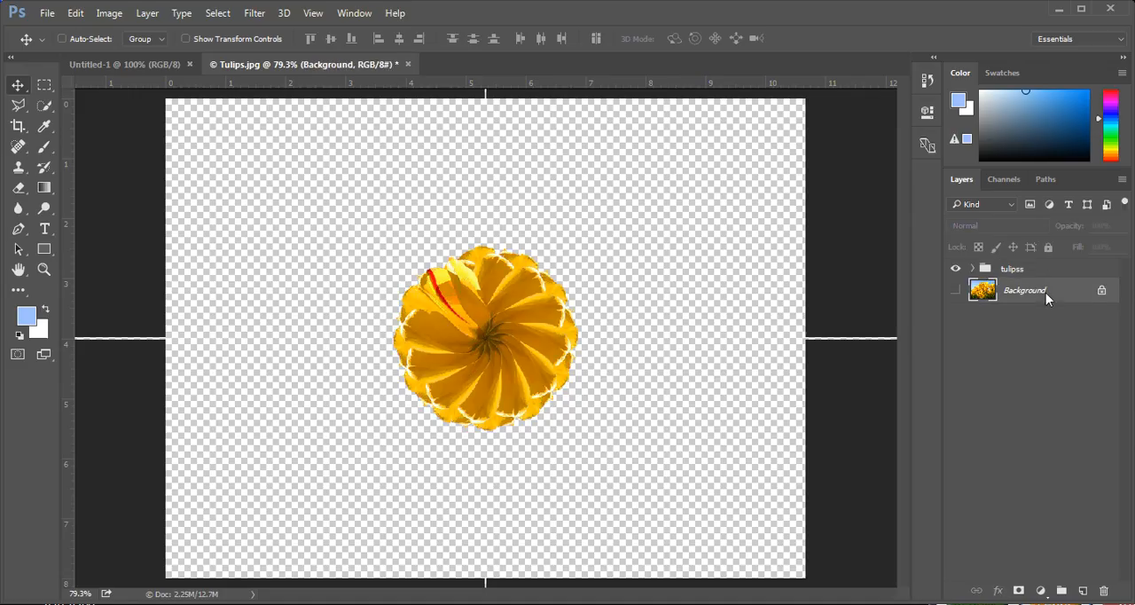
left_click(1082, 590)
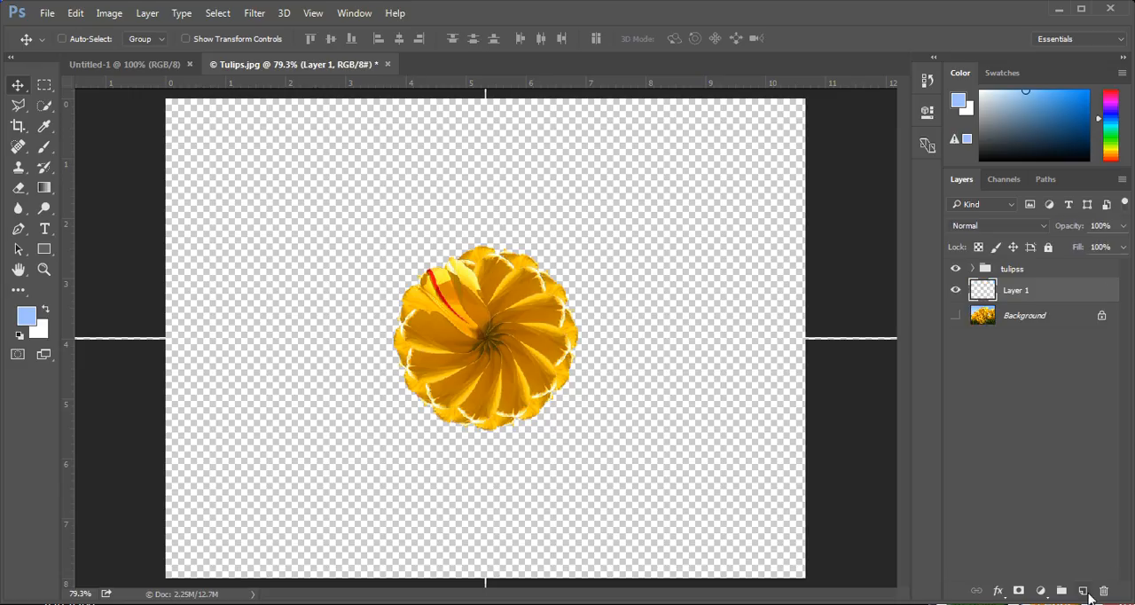
double_click(1017, 291)
type("color")
Choose a medium blue foreground color and fill the color layer with it in Normal mode at 100% opacity
left_click(1054, 104)
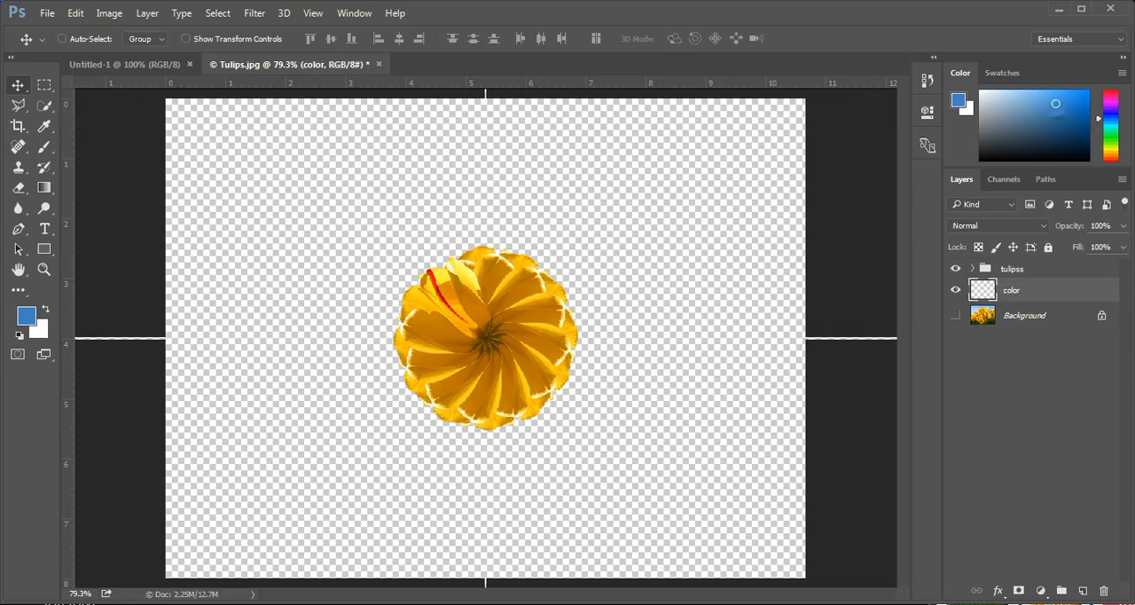
left_click(74, 13)
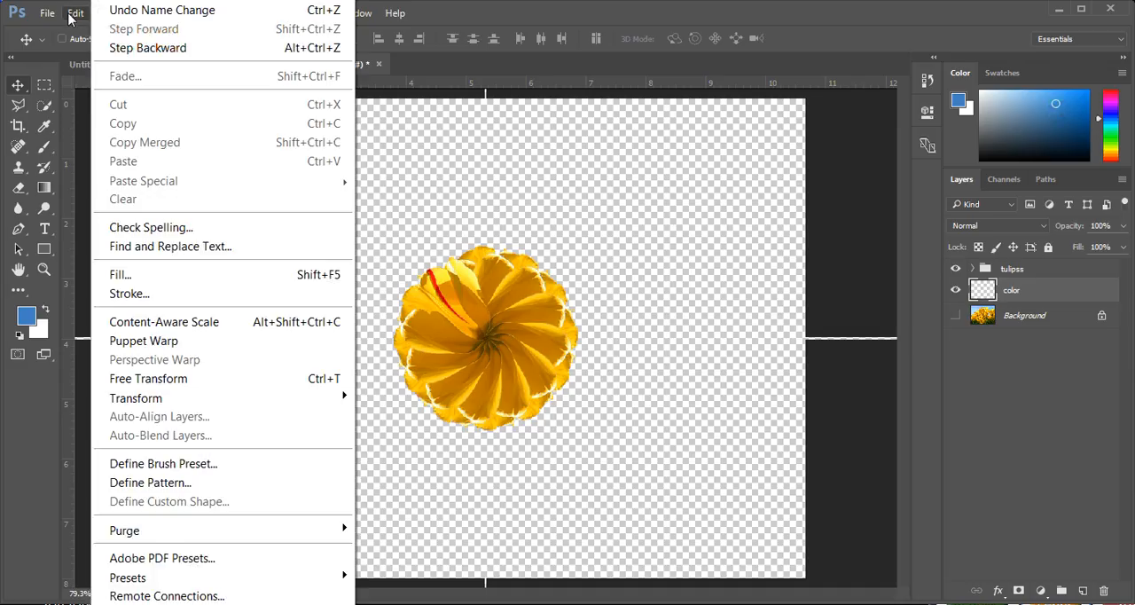
left_click(257, 276)
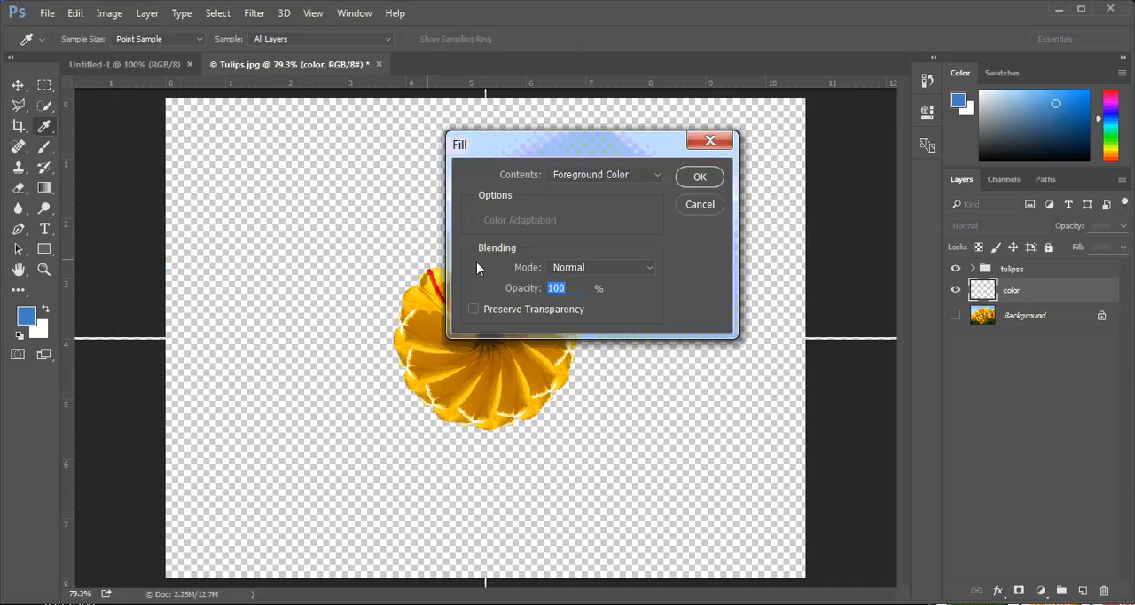
left_click(697, 177)
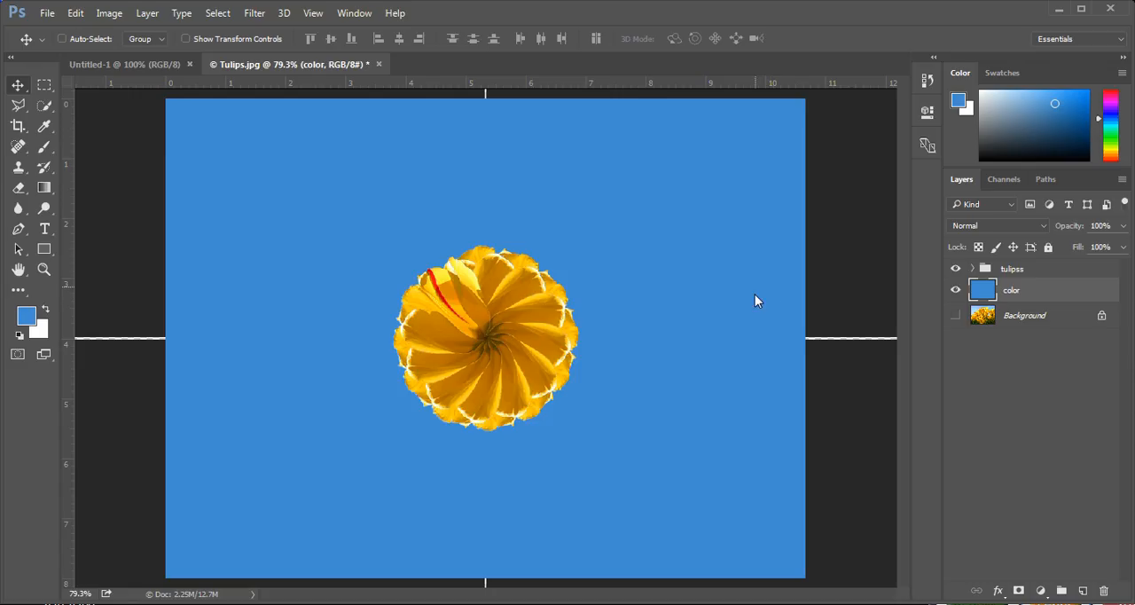
Set the background color to the light blue bedcf8
left_click(38, 331)
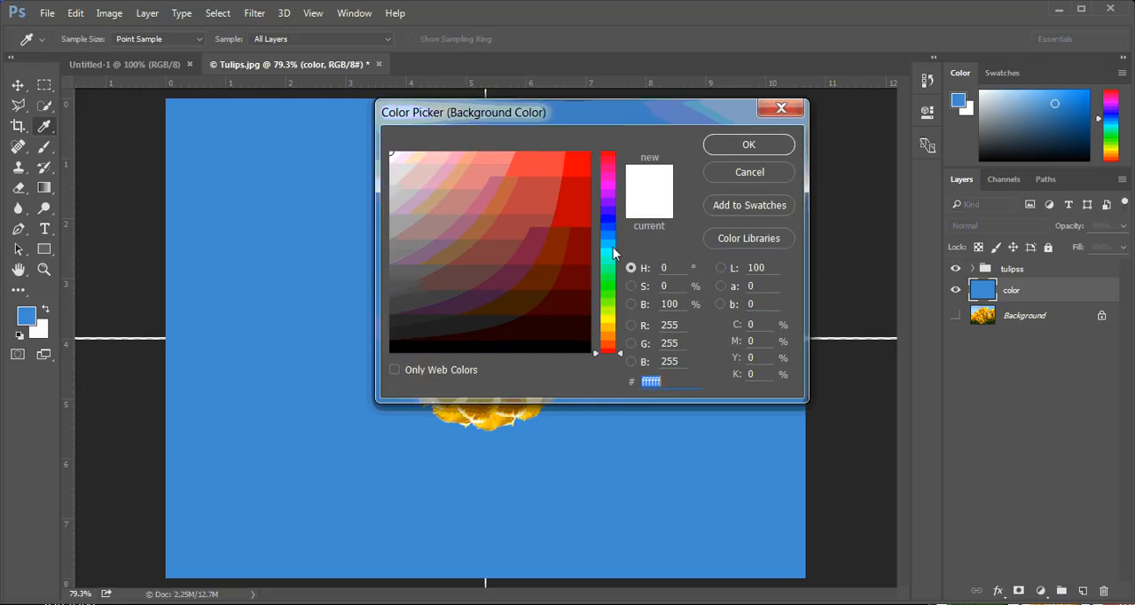
left_click(30, 316)
left_click(313, 418)
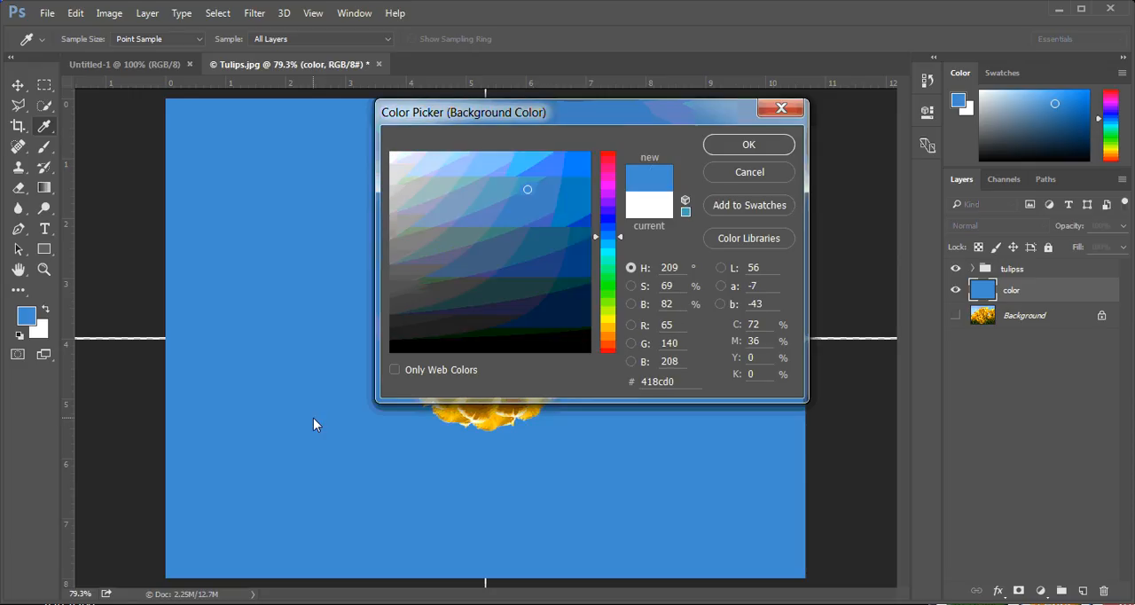
left_click(462, 158)
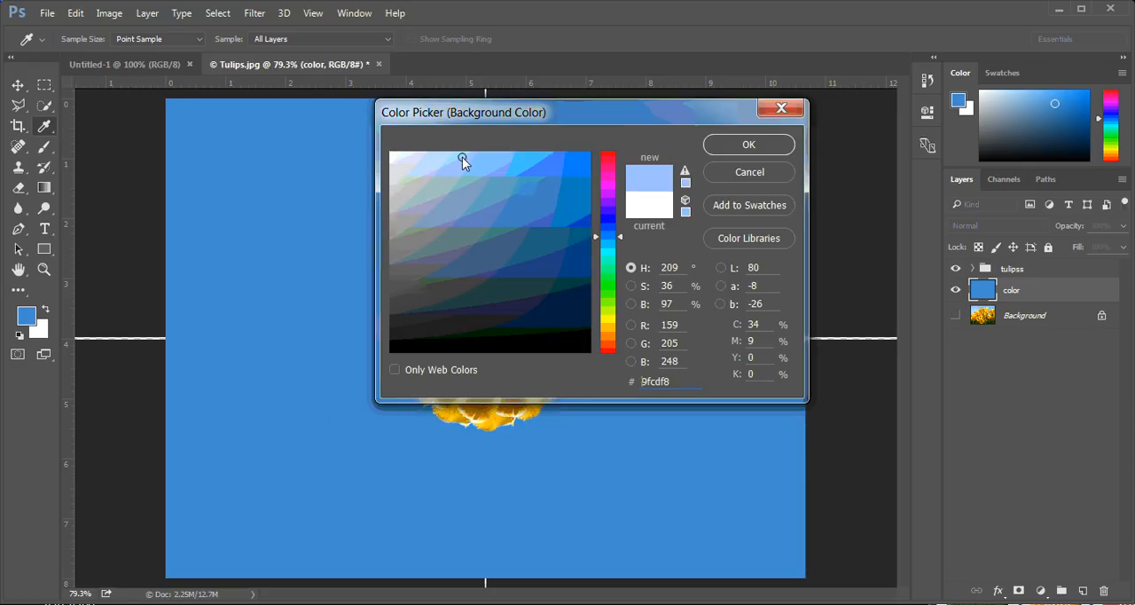
left_click(436, 157)
left_click(739, 145)
key("v")
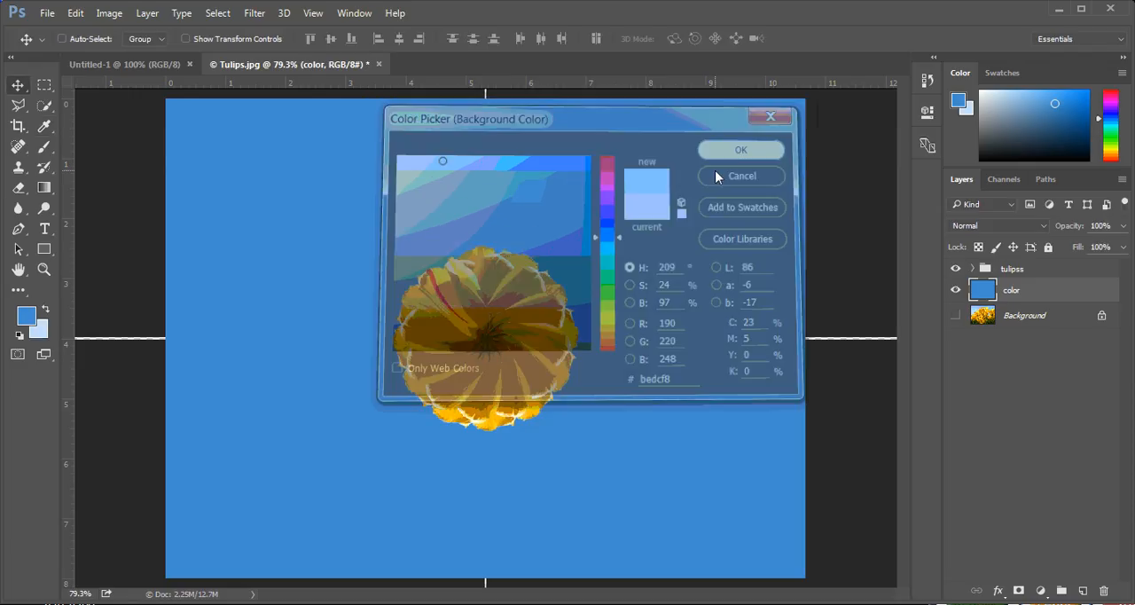
Activate the Gradient tool with the linear gradient from the foreground blue to the light blue background color
left_click(46, 187)
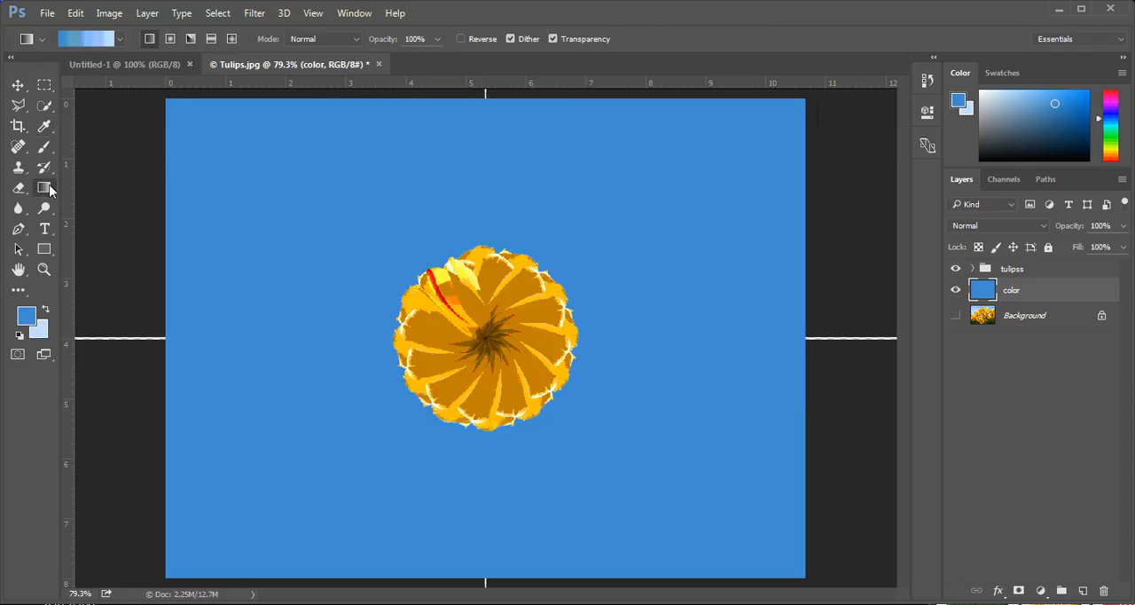
left_click(119, 40)
left_click(119, 40)
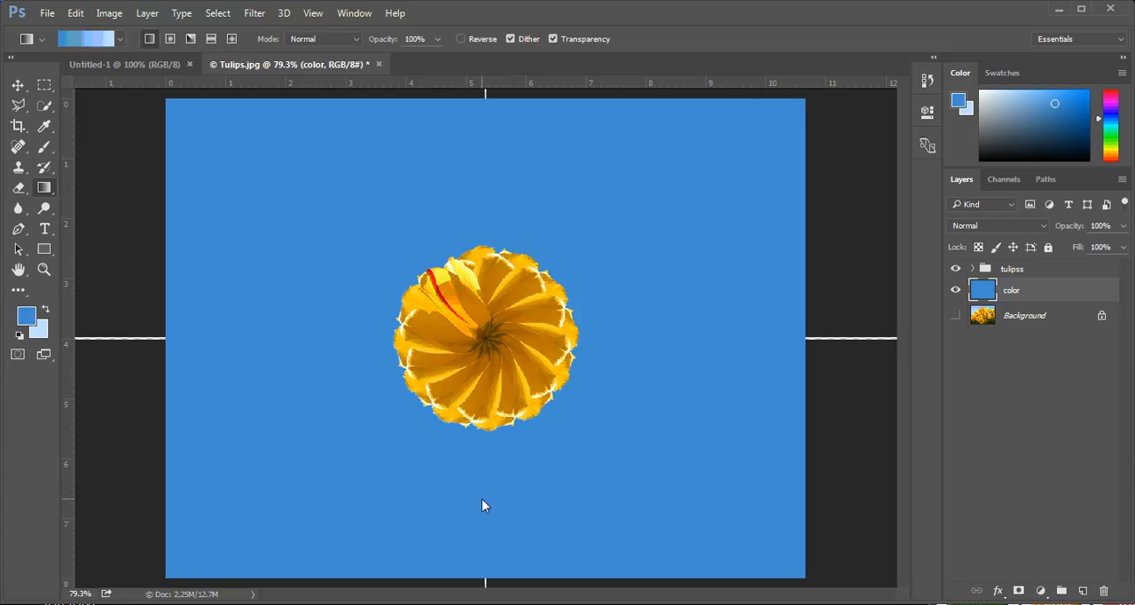
Try linear gradients on the color layer, one running upward past the flower and one running downward
left_click_drag(481, 498, 452, 173)
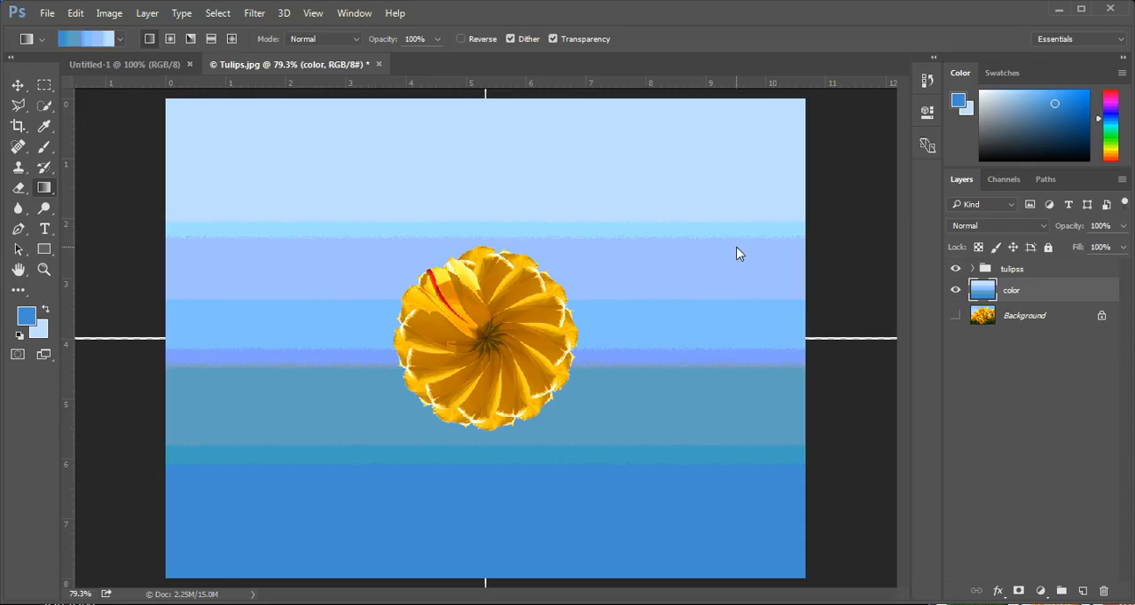
key("ctrl+z")
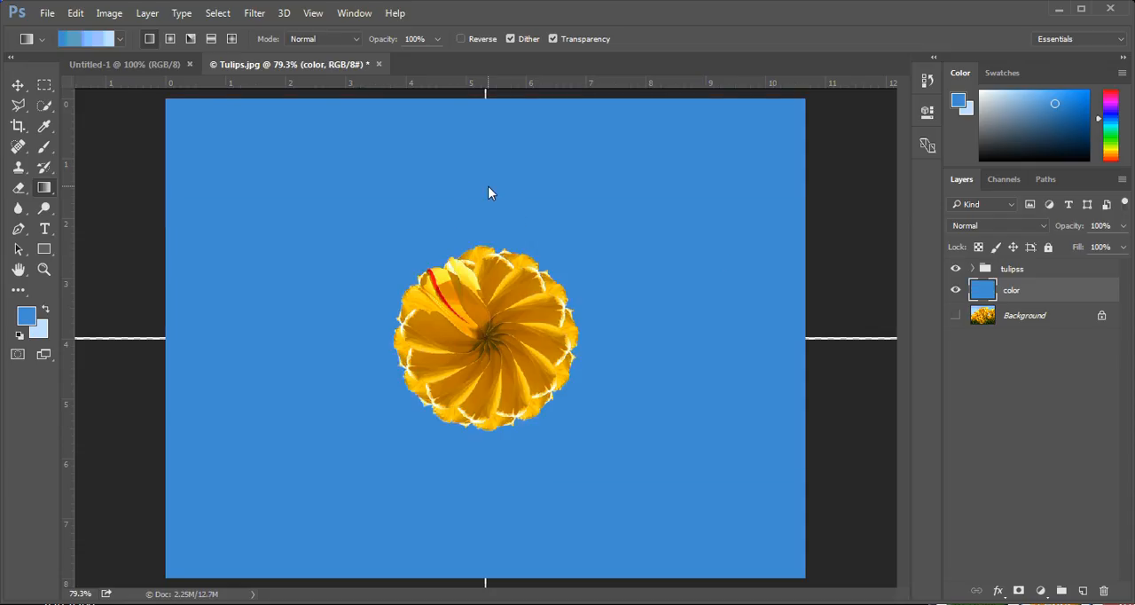
left_click_drag(487, 186, 497, 553)
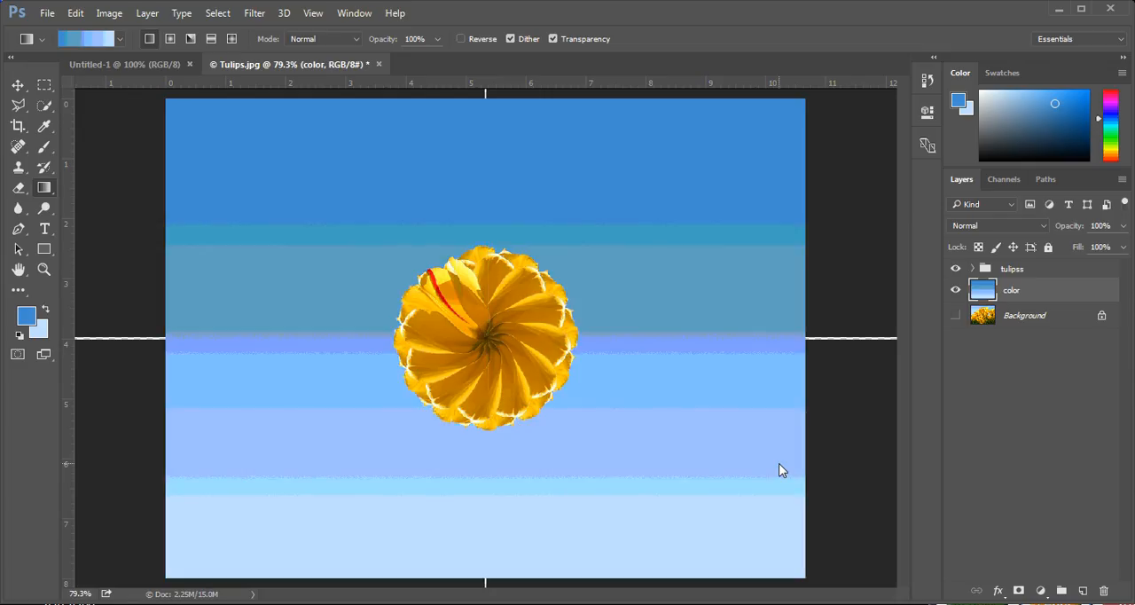
key("ctrl+z")
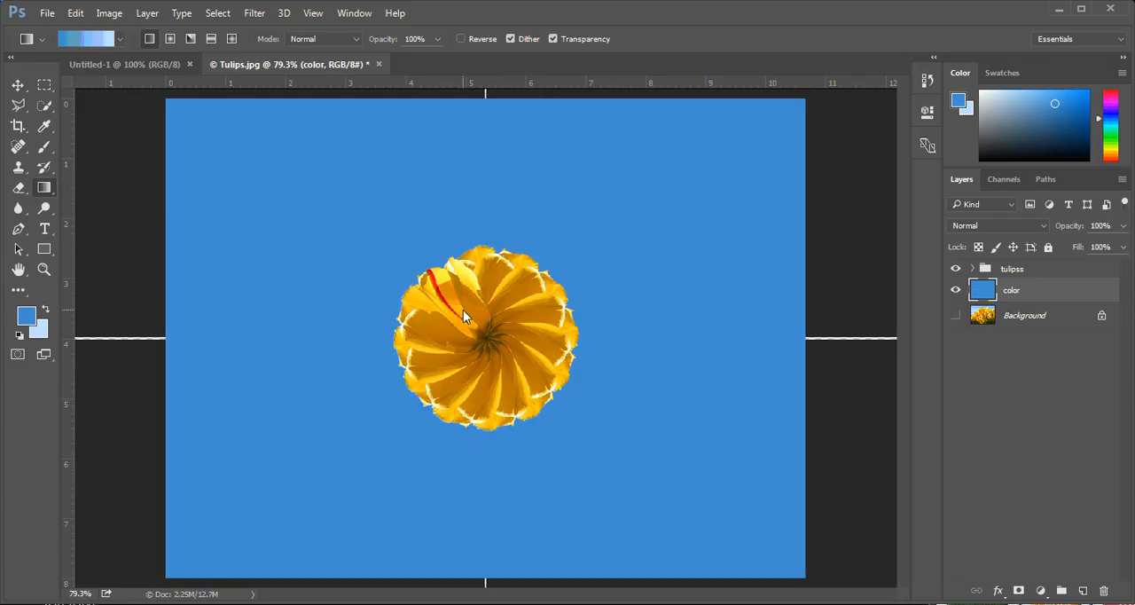
Apply a linear gradient to the color layer from the flower's center straight down to the canvas's lower edge
left_click_drag(483, 342, 484, 592)
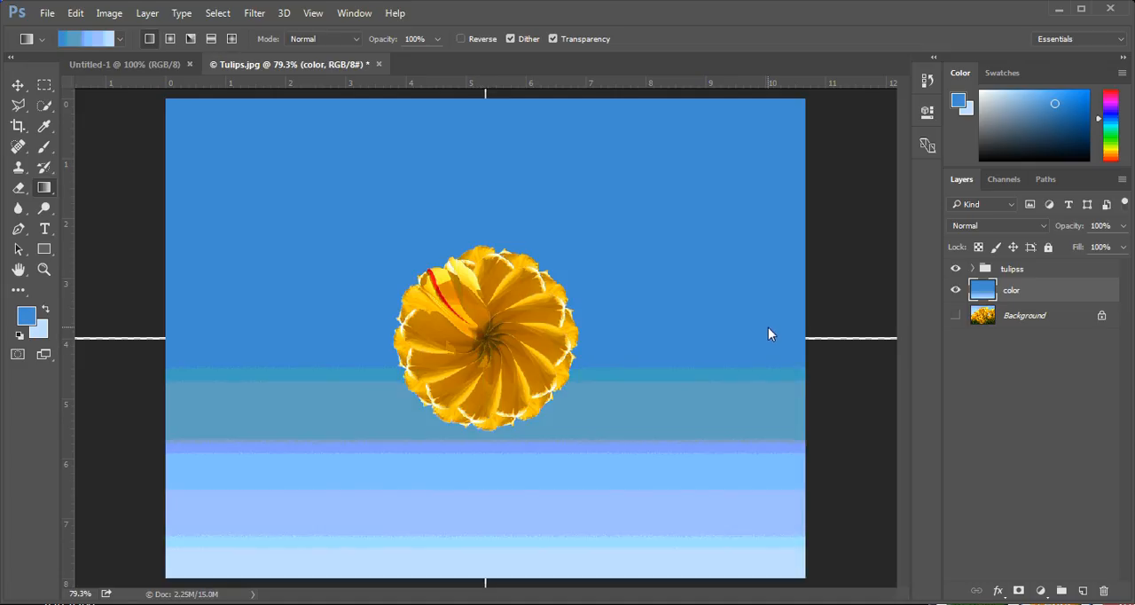